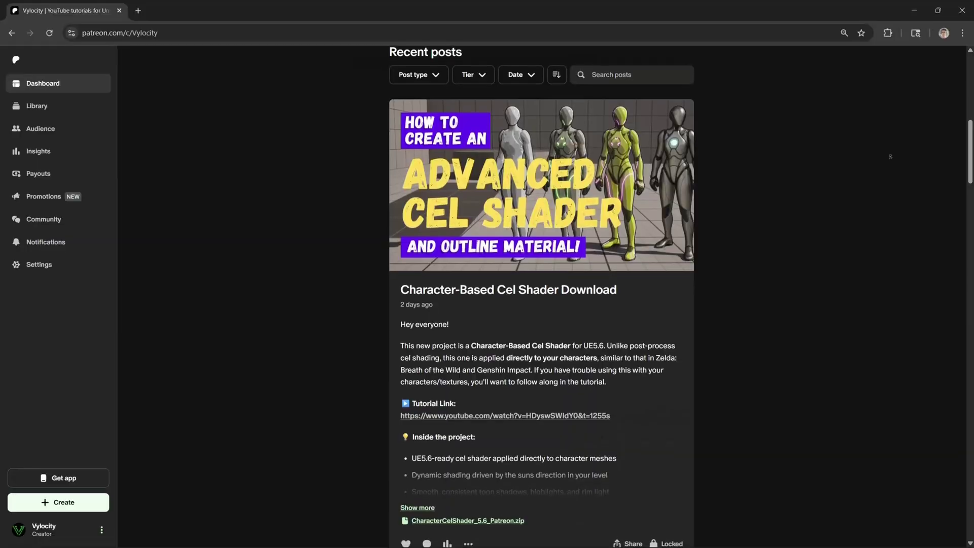
- Scroll the Patreon feed past the cel shader, glass, hologram, outline, cubemap and pixelated posts
{"action": "scroll", "coordinate": [890, 164], "scroll_direction": "down", "scroll_amount": 2}
{"action": "scroll", "coordinate": [891, 163], "scroll_direction": "down", "scroll_amount": 4}
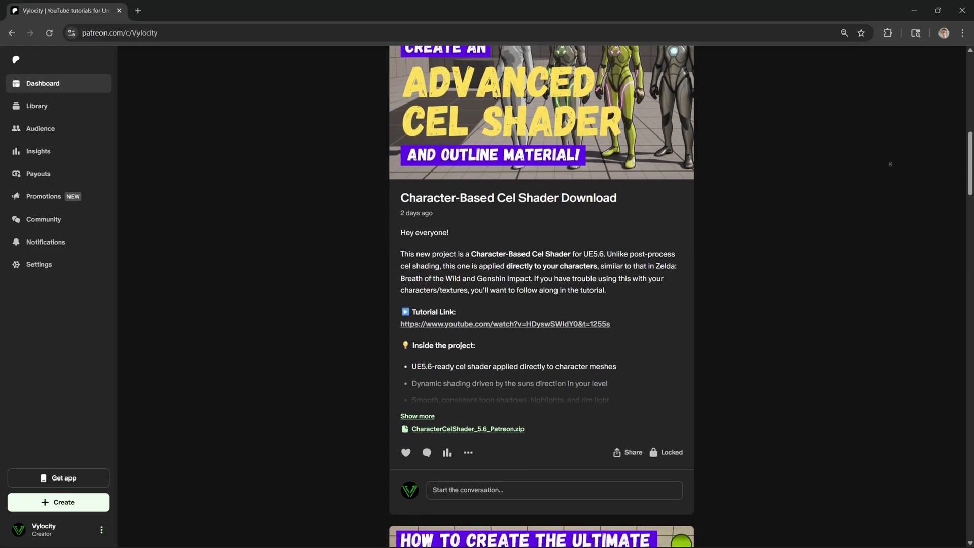
{"action": "scroll", "coordinate": [890, 170], "scroll_direction": "down", "scroll_amount": 1}
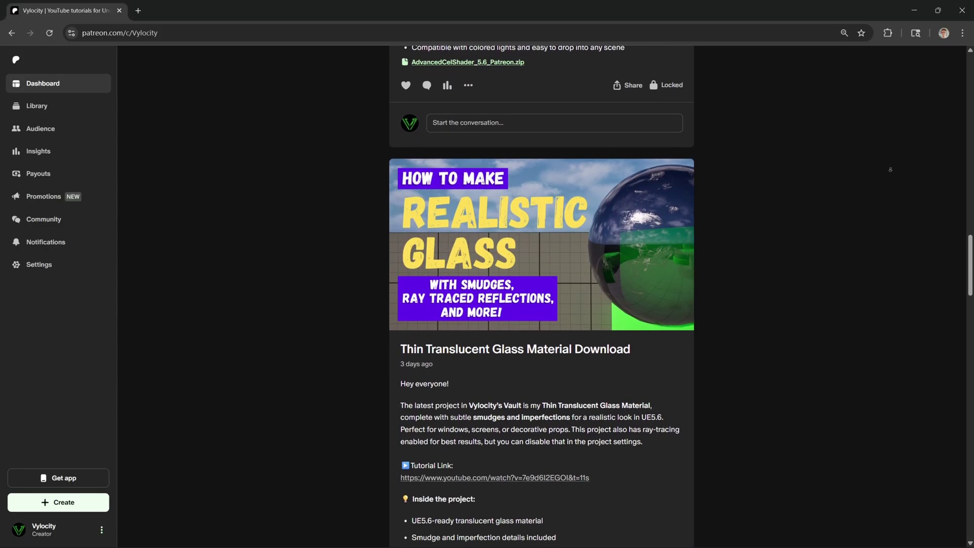
{"action": "scroll", "coordinate": [890, 169], "scroll_direction": "down", "scroll_amount": 1}
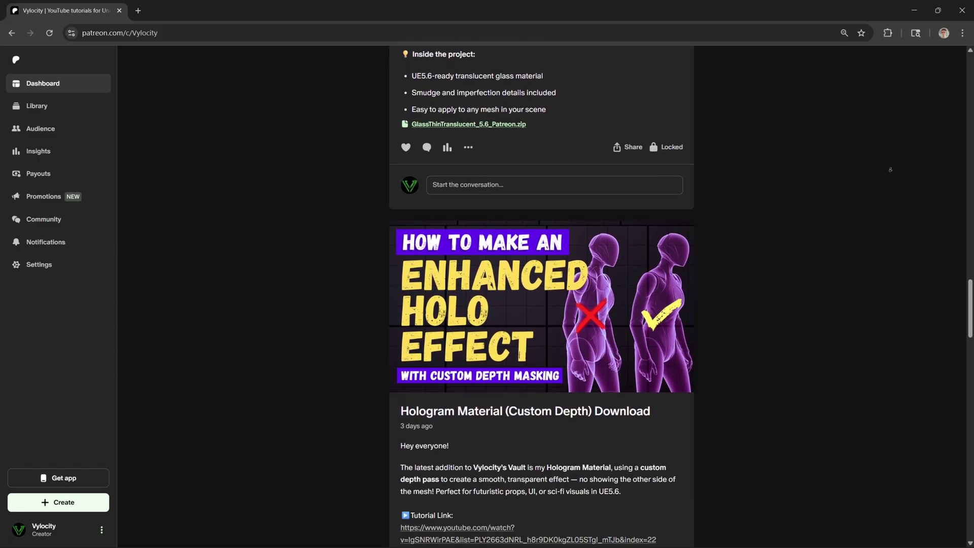
{"action": "scroll", "coordinate": [890, 169], "scroll_direction": "down", "scroll_amount": 1}
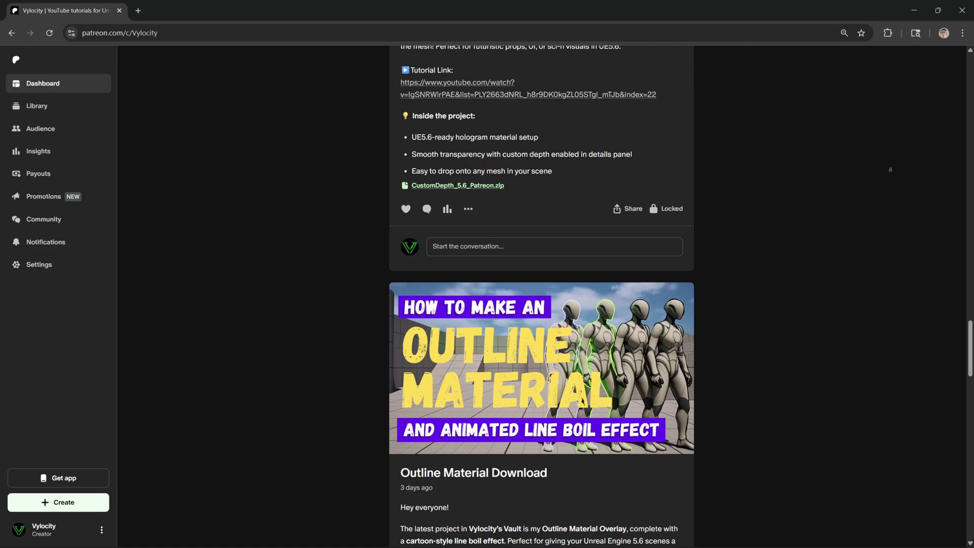
{"action": "scroll", "coordinate": [890, 170], "scroll_direction": "down", "scroll_amount": 4}
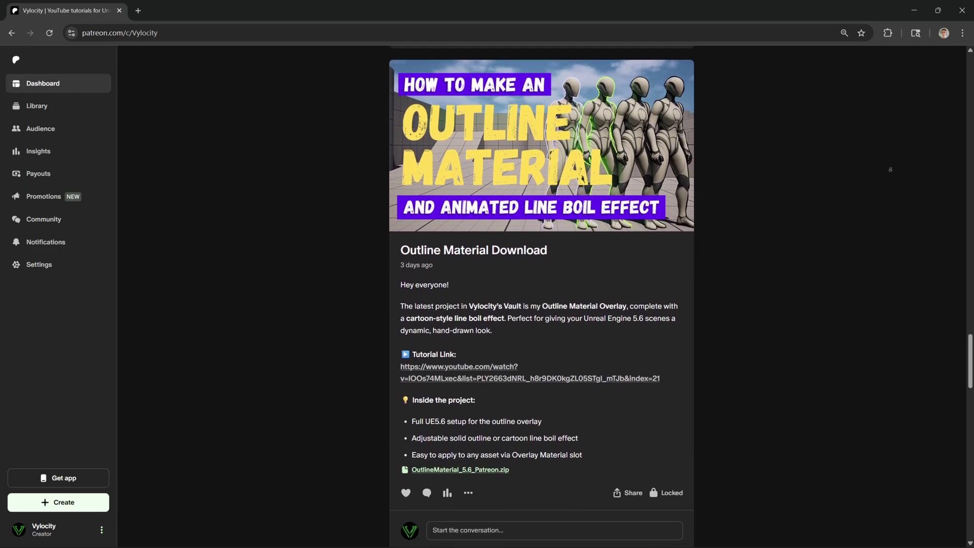
{"action": "scroll", "coordinate": [890, 169], "scroll_direction": "down", "scroll_amount": 4}
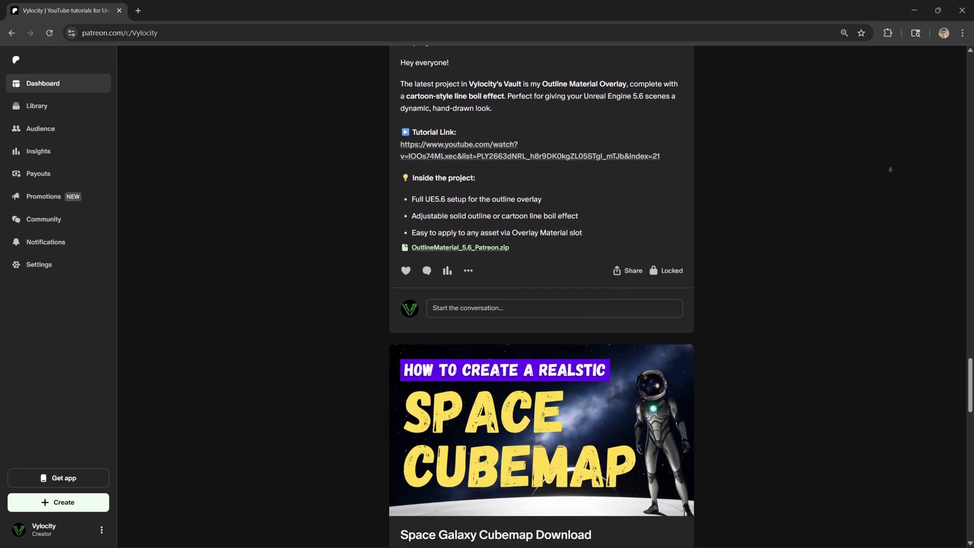
{"action": "scroll", "coordinate": [890, 169], "scroll_direction": "down", "scroll_amount": 4}
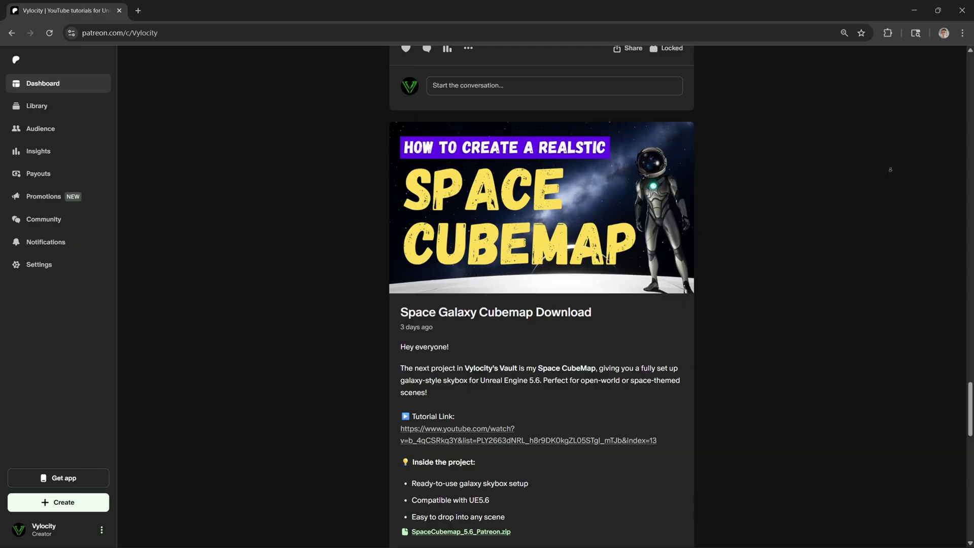
{"action": "scroll", "coordinate": [890, 170], "scroll_direction": "down", "scroll_amount": 4}
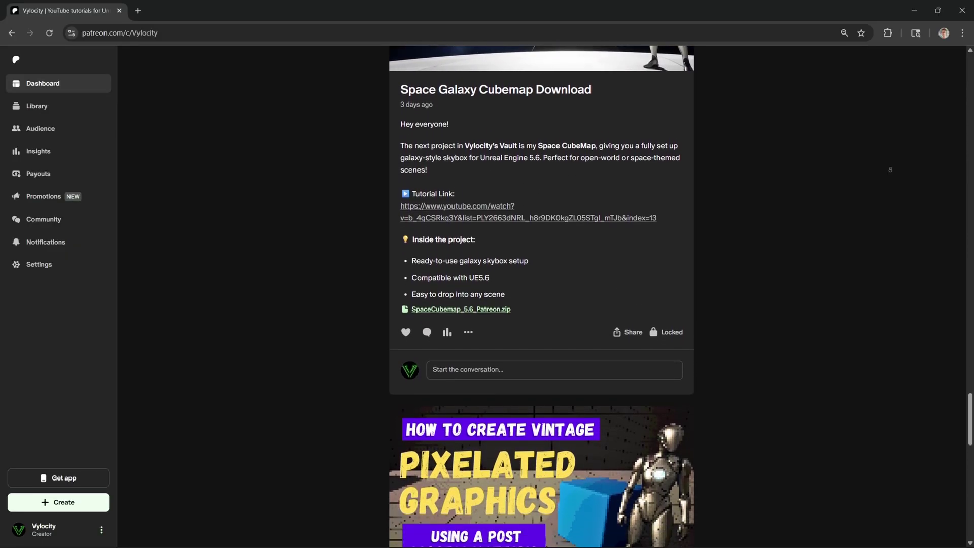
{"action": "scroll", "coordinate": [891, 169], "scroll_direction": "down", "scroll_amount": 4}
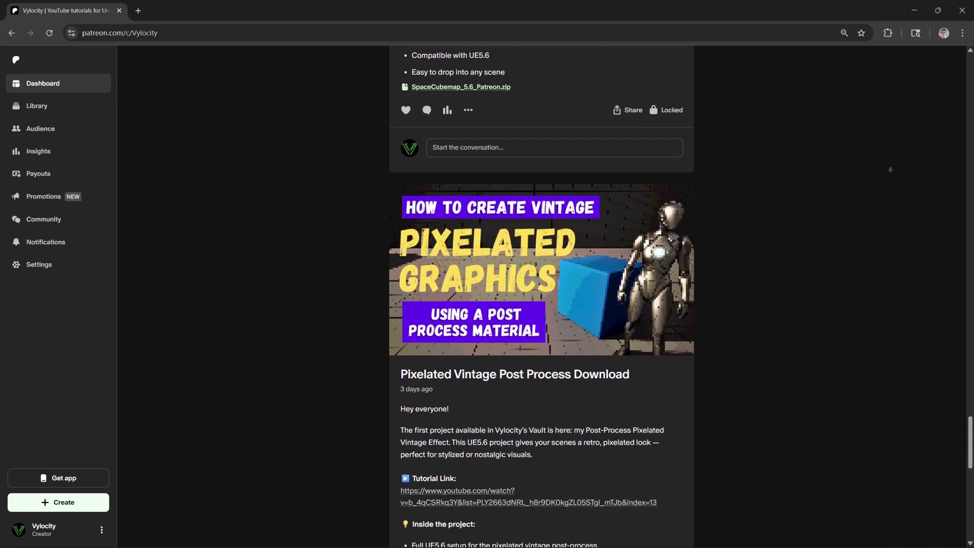
{"action": "scroll", "coordinate": [890, 169], "scroll_direction": "down", "scroll_amount": 4}
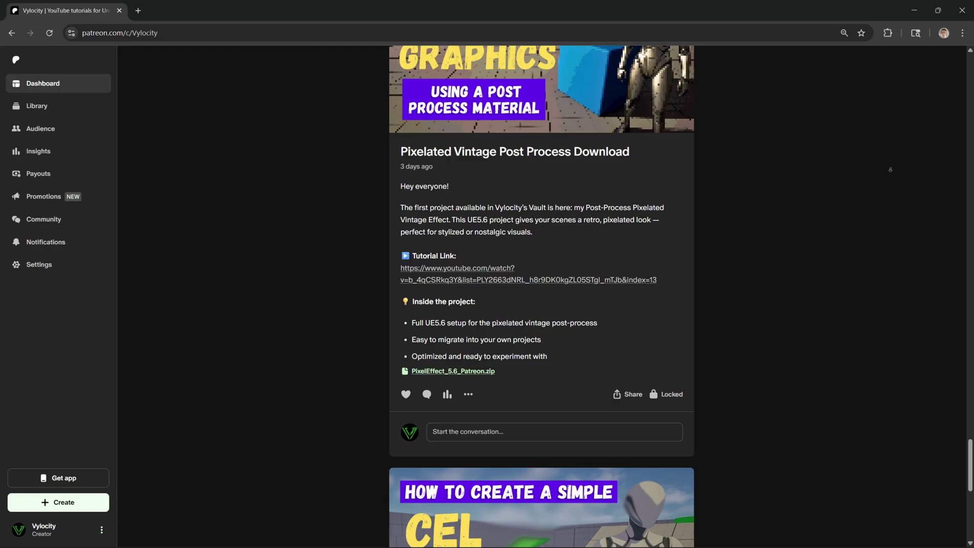
{"action": "scroll", "coordinate": [890, 169], "scroll_direction": "down", "scroll_amount": 4}
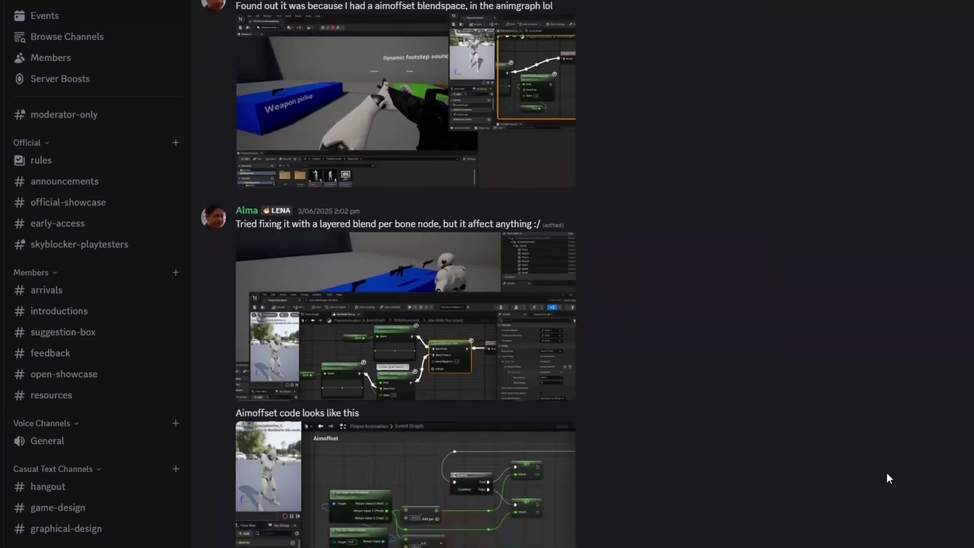
- Switch Discord to the #introductions channel and read down through the members' intro posts
{"action": "scroll", "coordinate": [887, 473], "scroll_direction": "down", "scroll_amount": 10}
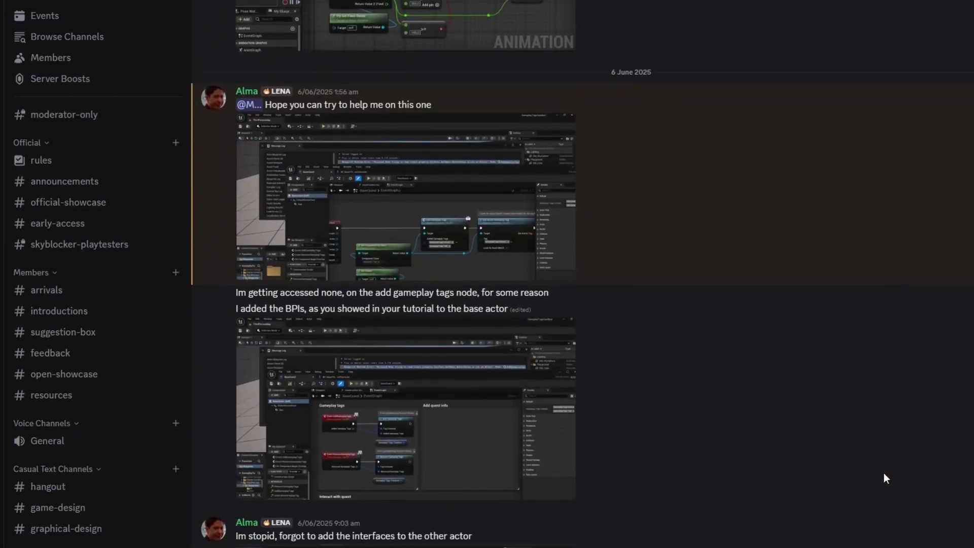
{"action": "scroll", "coordinate": [884, 473], "scroll_direction": "down", "scroll_amount": 15}
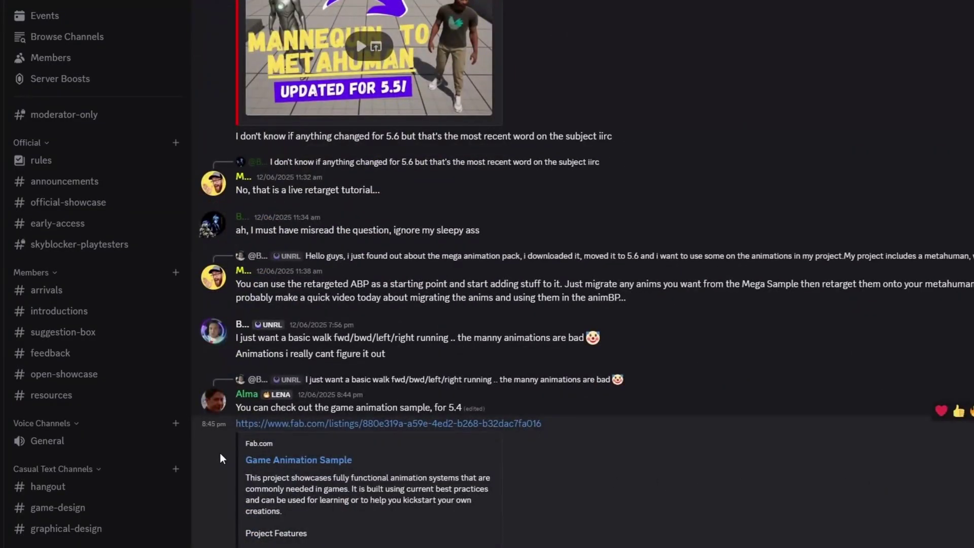
{"action": "left_click", "coordinate": [59, 311]}
{"action": "scroll", "coordinate": [583, 274], "scroll_direction": "down", "scroll_amount": 10}
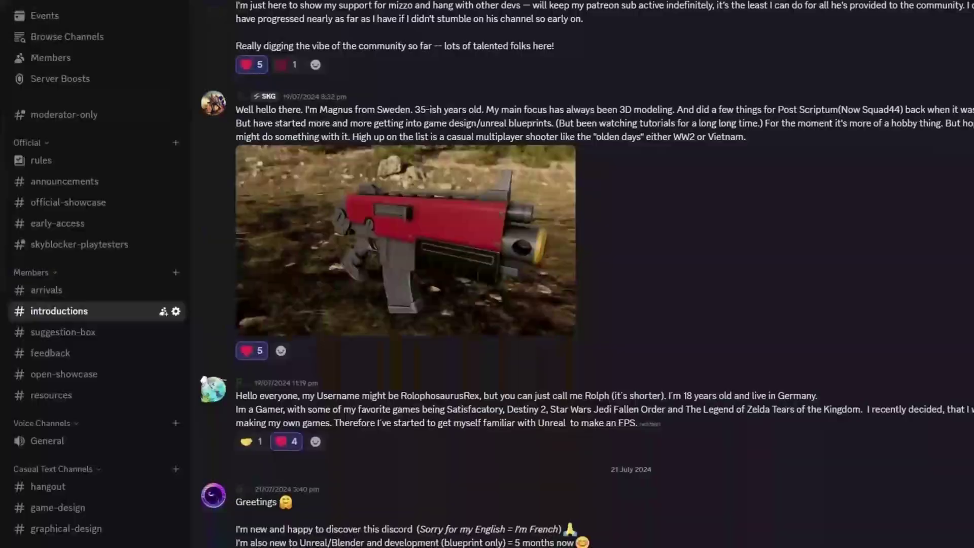
{"action": "scroll", "coordinate": [583, 274], "scroll_direction": "down", "scroll_amount": 20}
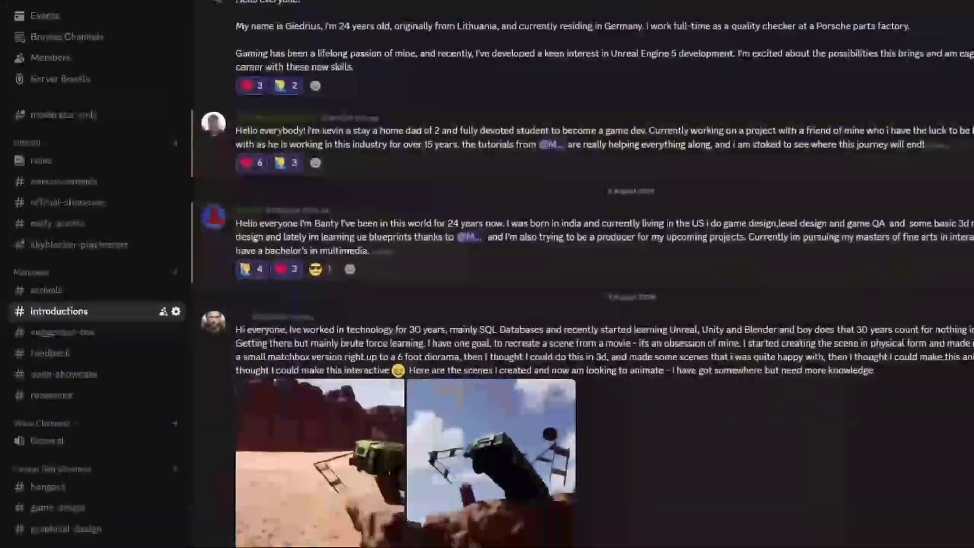
{"action": "scroll", "coordinate": [583, 273], "scroll_direction": "down", "scroll_amount": 3}
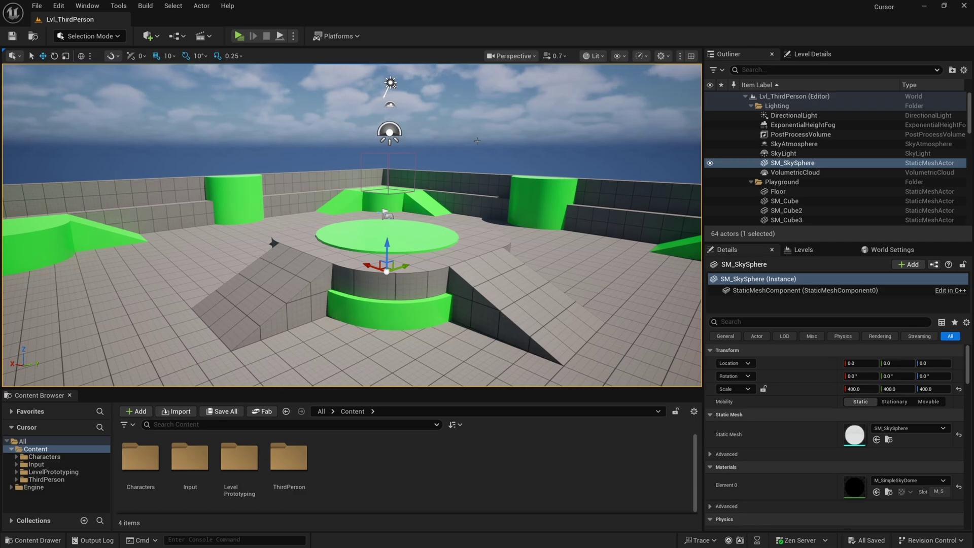
- Create a new folder named UI in the Content Browser's Content folder
{"action": "right_click", "coordinate": [344, 466]}
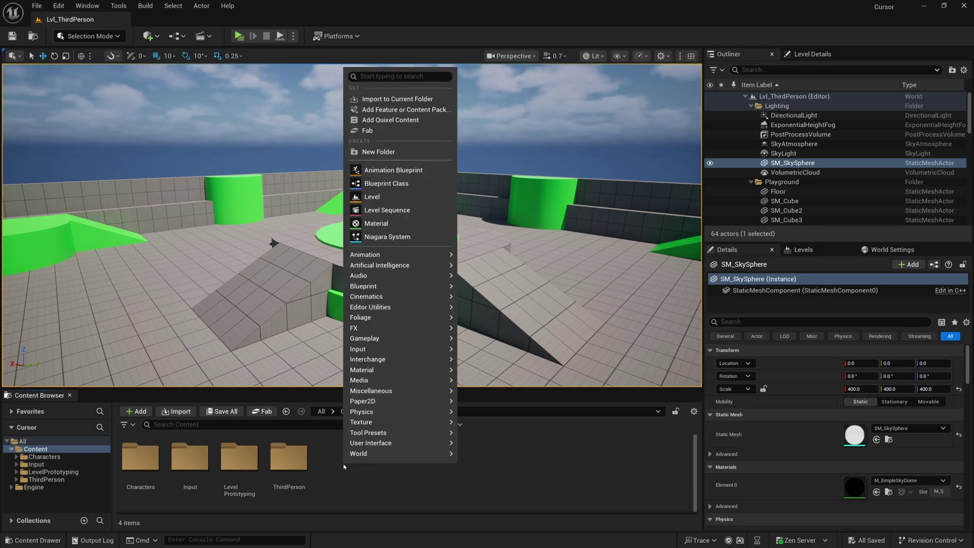
{"action": "left_click", "coordinate": [410, 151]}
{"action": "type", "text": "UI"}
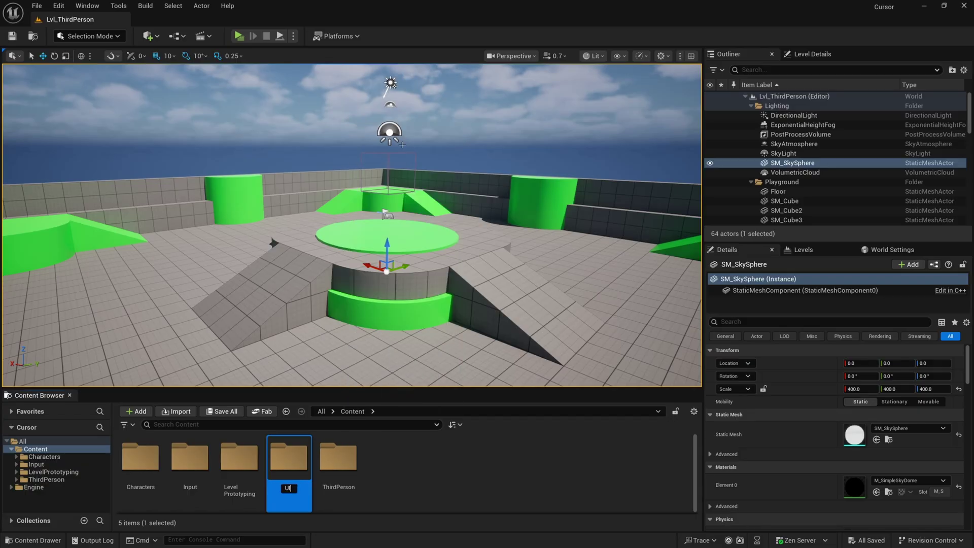
{"action": "key", "text": "Return"}
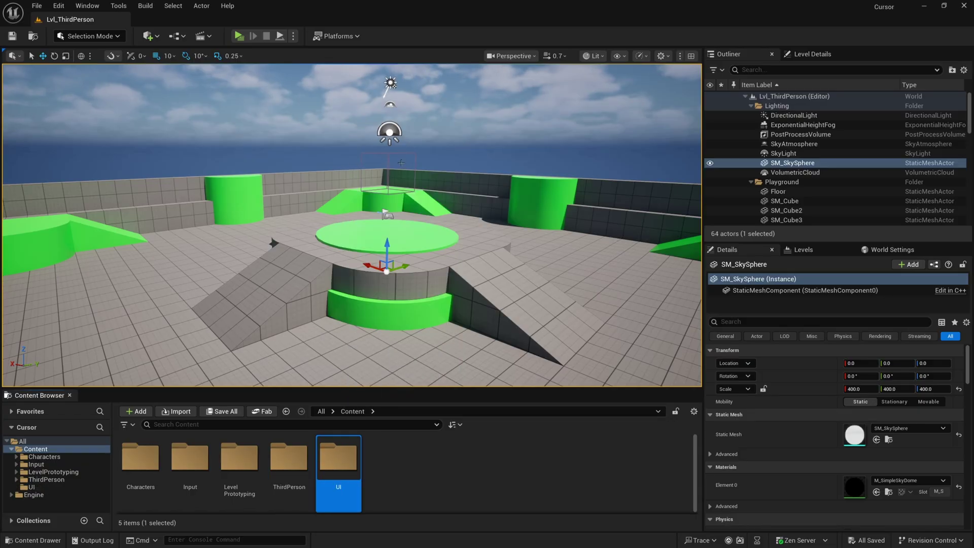
- Inside the UI folder, create a new folder named Cursors
{"action": "double_click", "coordinate": [350, 466]}
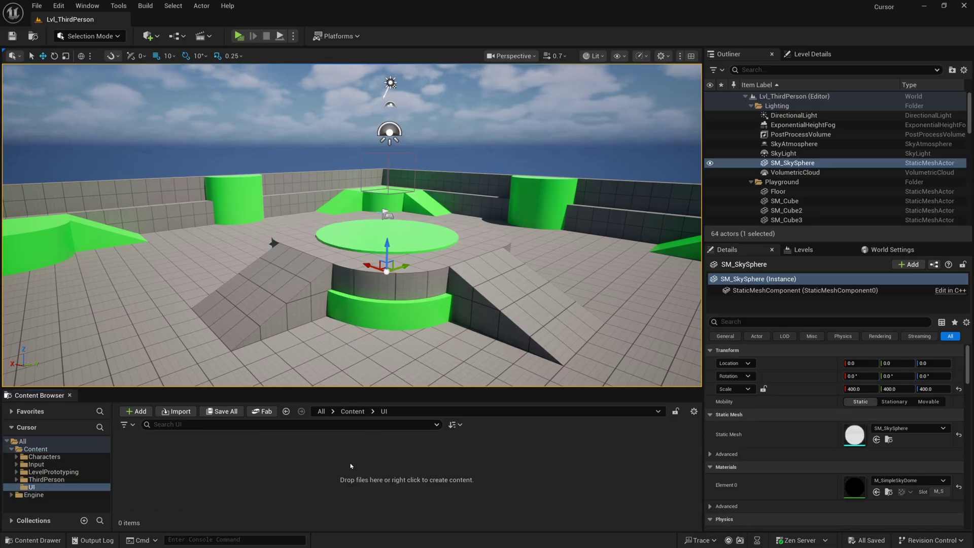
{"action": "right_click", "coordinate": [205, 467]}
{"action": "left_click", "coordinate": [286, 155]}
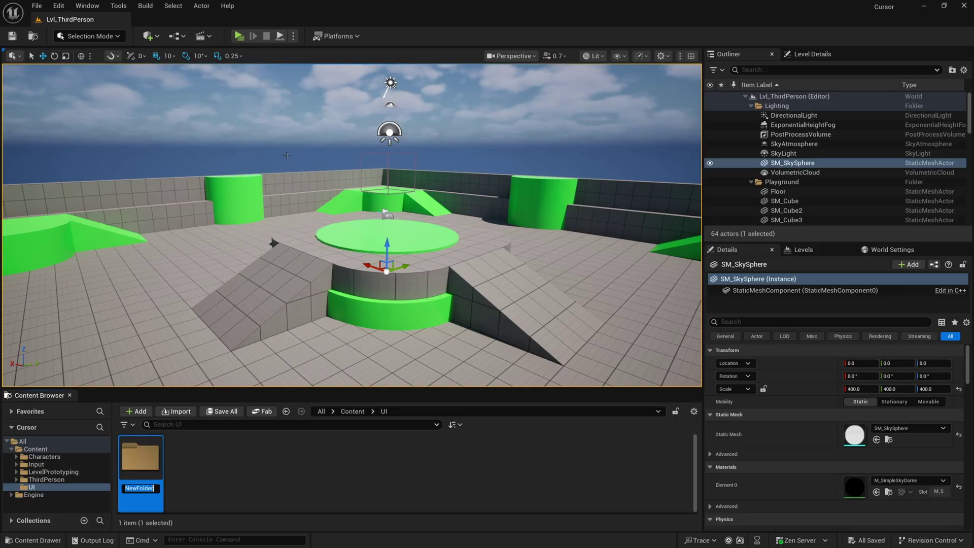
{"action": "type", "text": "Cursors"}
{"action": "key", "text": "Return"}
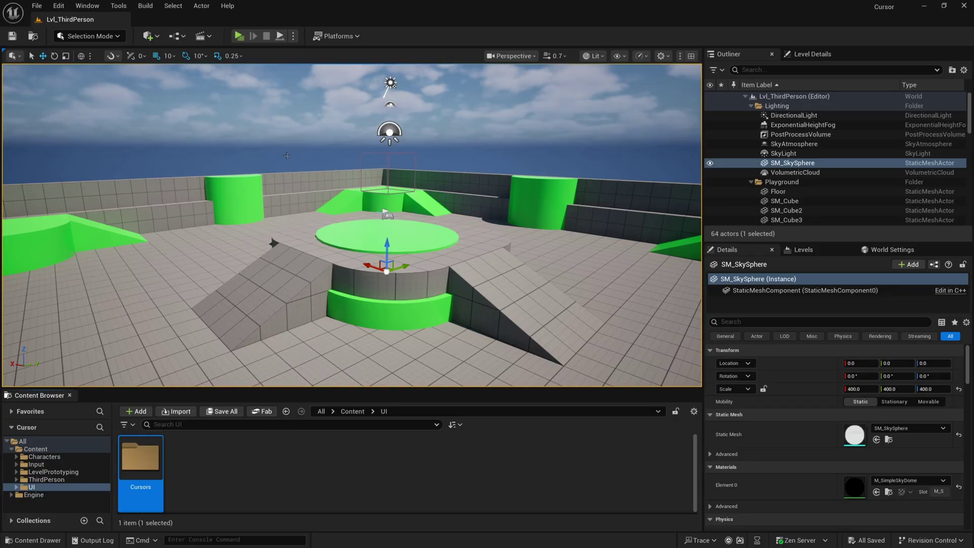
- Show the Cursors folder in Explorer and browse to Content\UI\Cursors on disk
{"action": "right_click", "coordinate": [143, 465]}
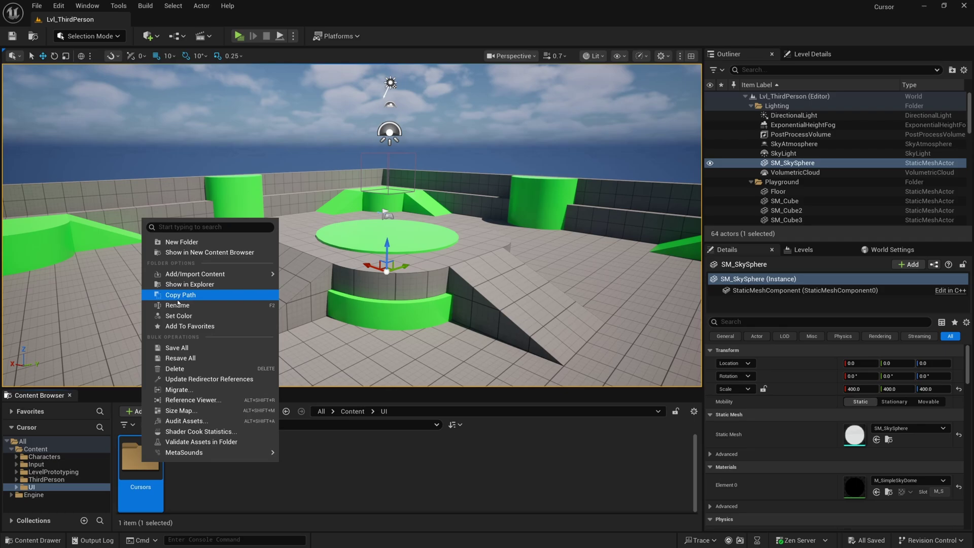
{"action": "left_click", "coordinate": [189, 284]}
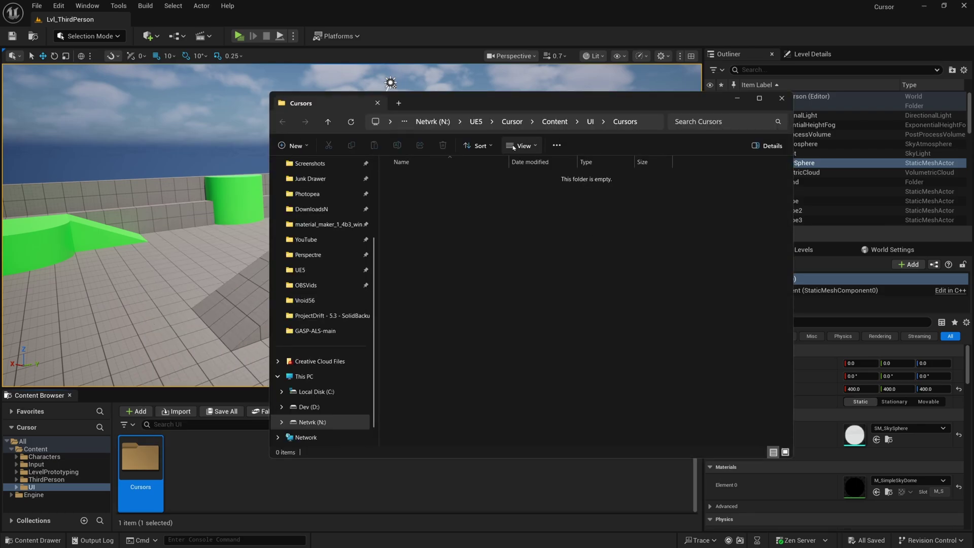
{"action": "left_click_drag", "start_coordinate": [512, 102], "coordinate": [472, 97]}
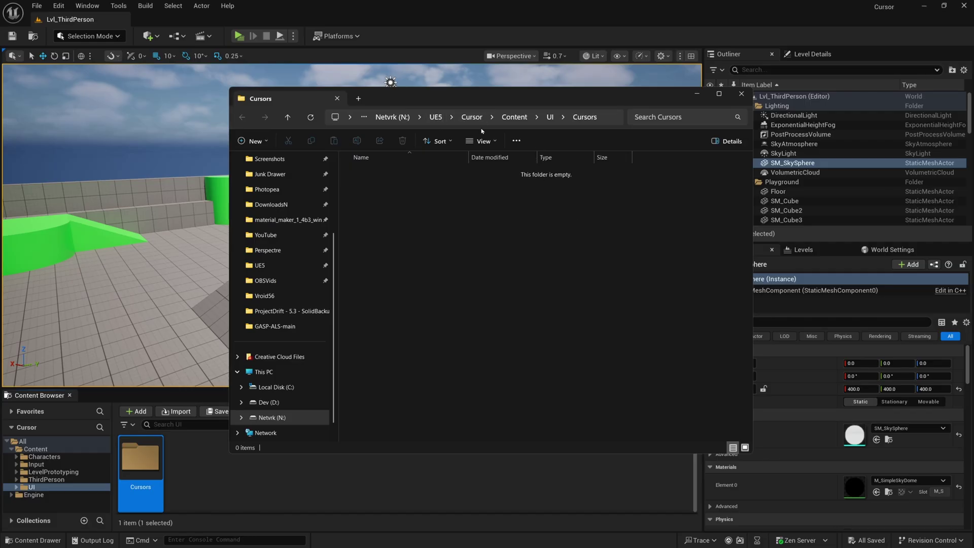
{"action": "left_click", "coordinate": [513, 122]}
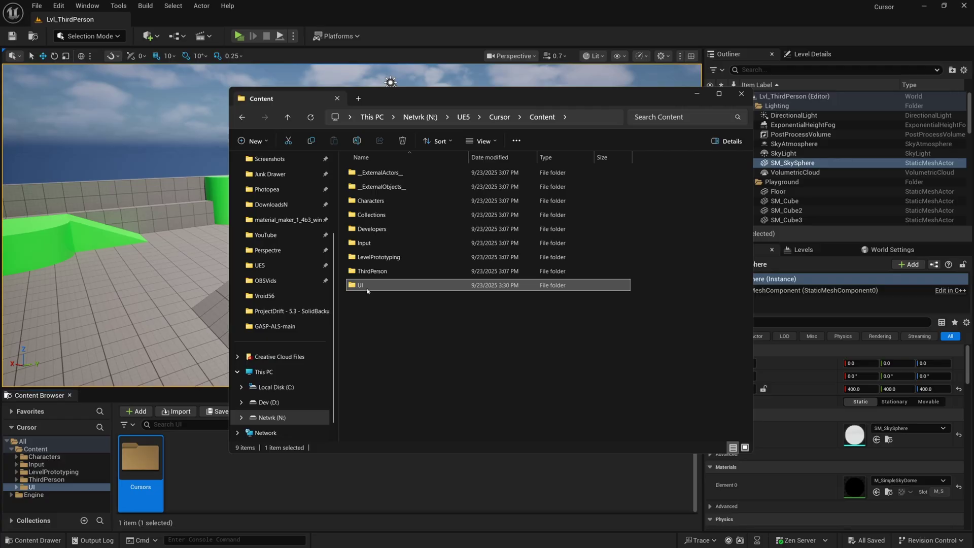
{"action": "double_click", "coordinate": [367, 288]}
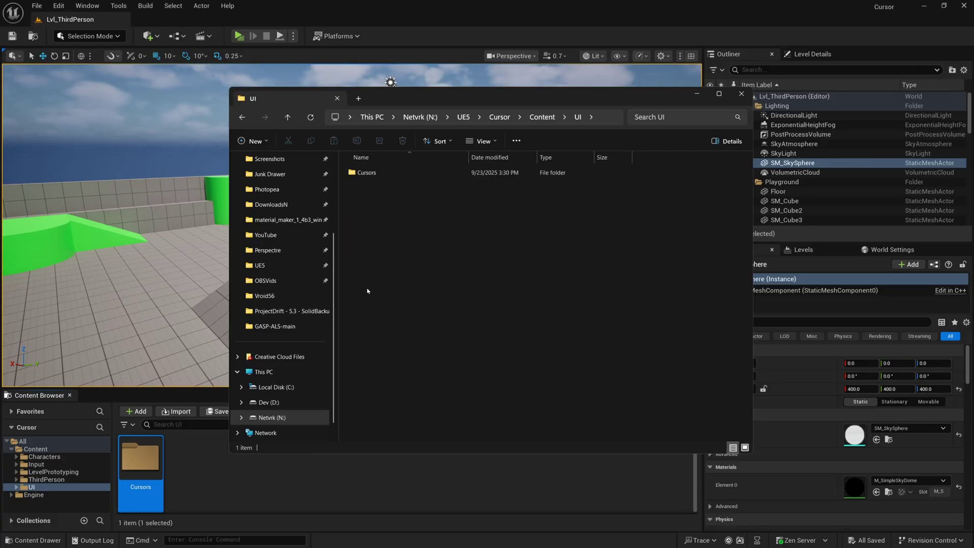
{"action": "double_click", "coordinate": [380, 178]}
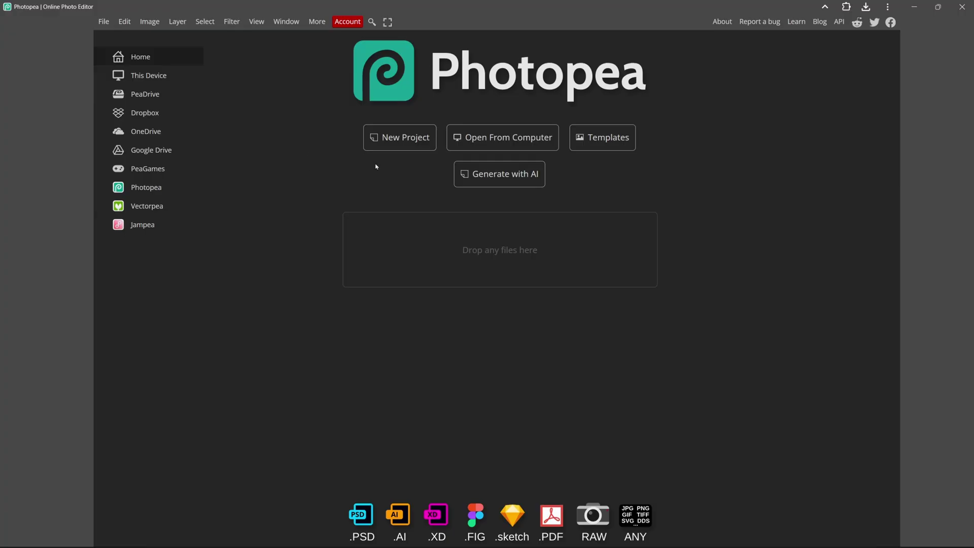
- Start a new Photopea project sized 64 × 64 pixels
{"action": "left_click", "coordinate": [409, 136]}
{"action": "double_click", "coordinate": [700, 114]}
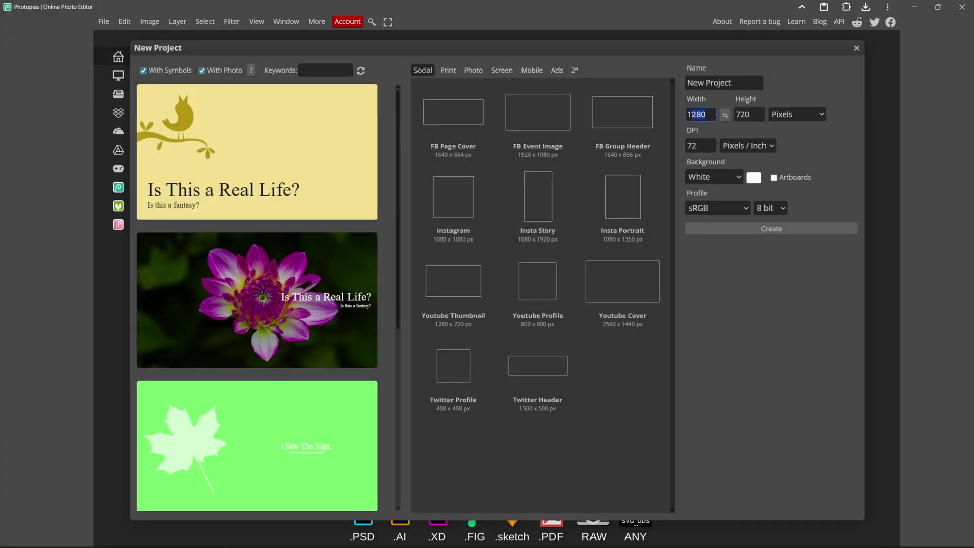
{"action": "type", "text": "64"}
{"action": "left_click", "coordinate": [756, 116]}
{"action": "left_click_drag", "start_coordinate": [756, 115], "coordinate": [733, 120]}
{"action": "type", "text": "64"}
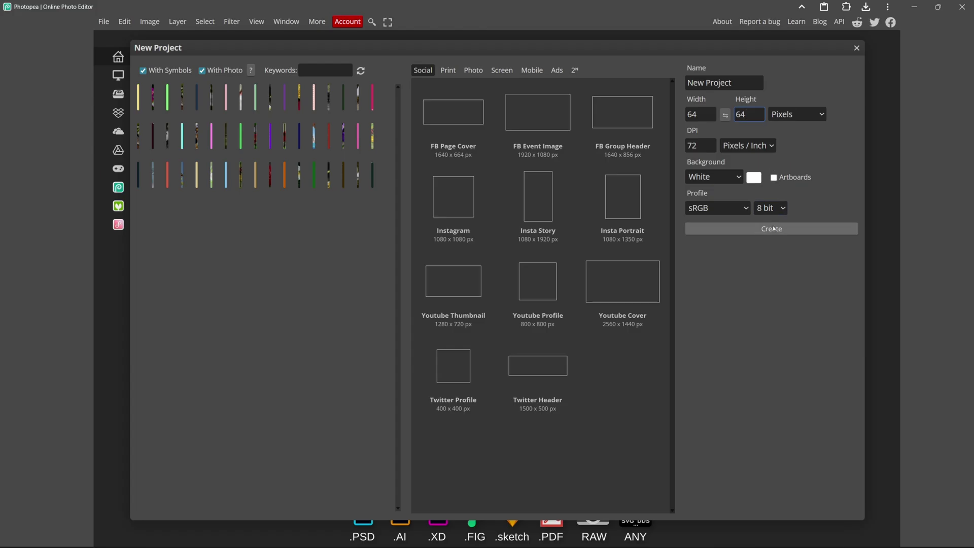
- Create the 64 × 64 document and zoom in on the blank white canvas
{"action": "left_click", "coordinate": [756, 231]}
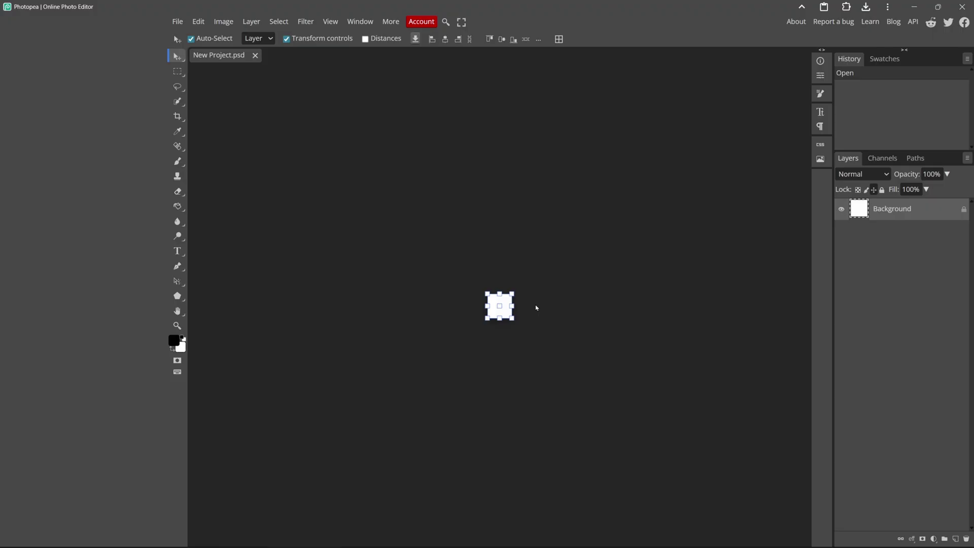
{"action": "scroll", "coordinate": [515, 307], "scroll_direction": "up", "scroll_amount": 5}
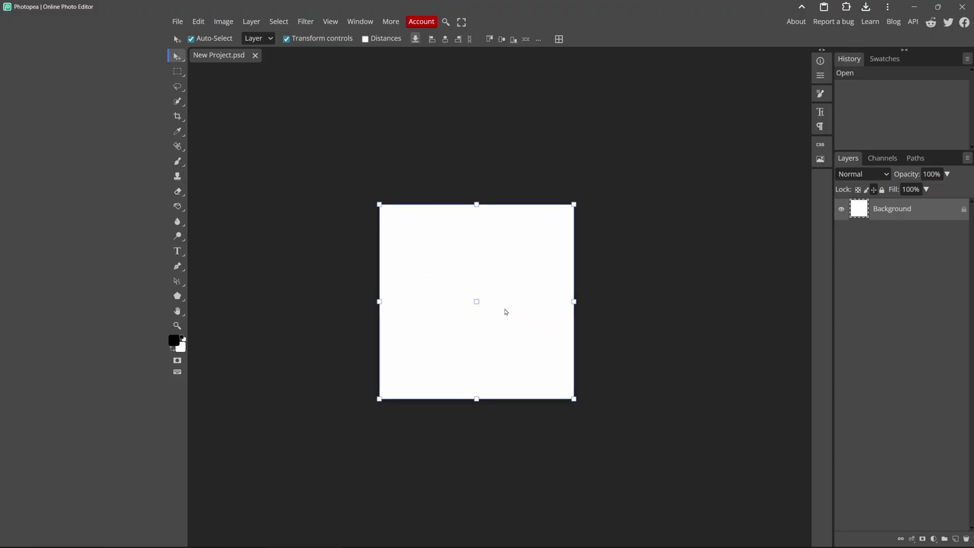
{"action": "scroll", "coordinate": [491, 330], "scroll_direction": "up", "scroll_amount": 3}
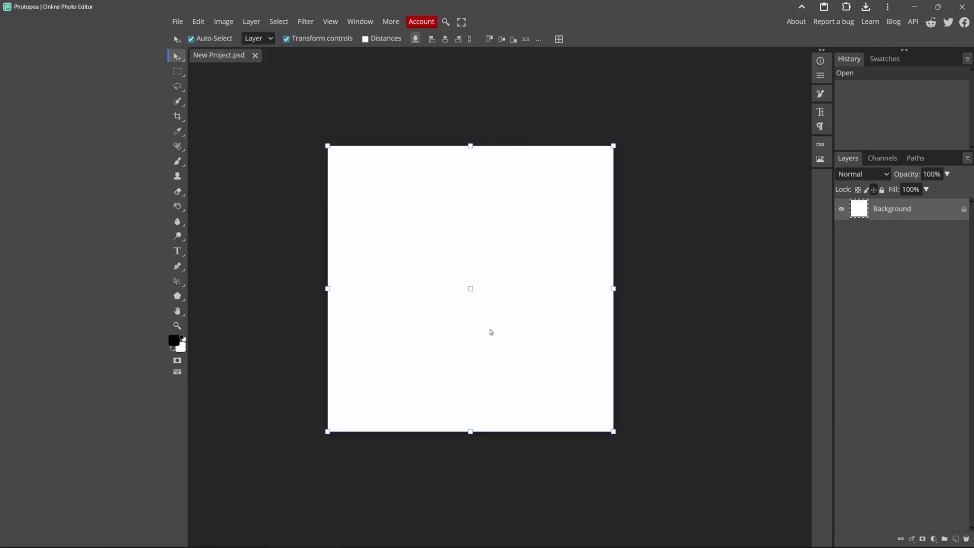
- Draw a black triangle near the canvas top-left with a 3-sided Parametric Shape
{"action": "right_click", "coordinate": [178, 296]}
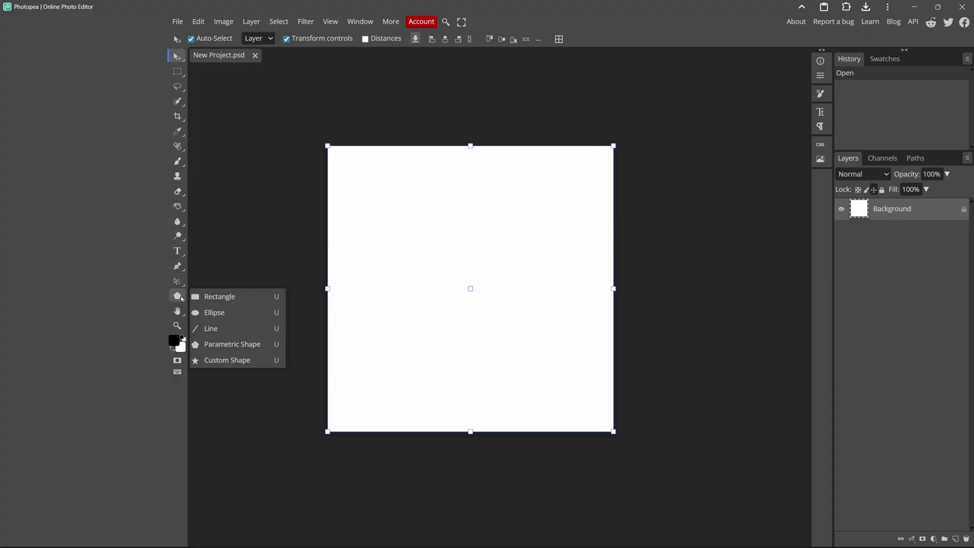
{"action": "left_click", "coordinate": [178, 297]}
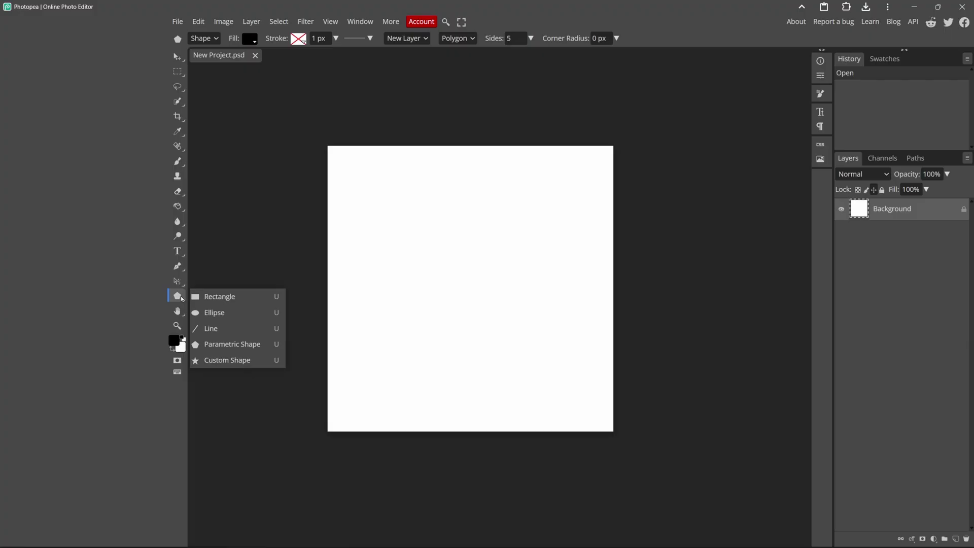
{"action": "left_click", "coordinate": [234, 345]}
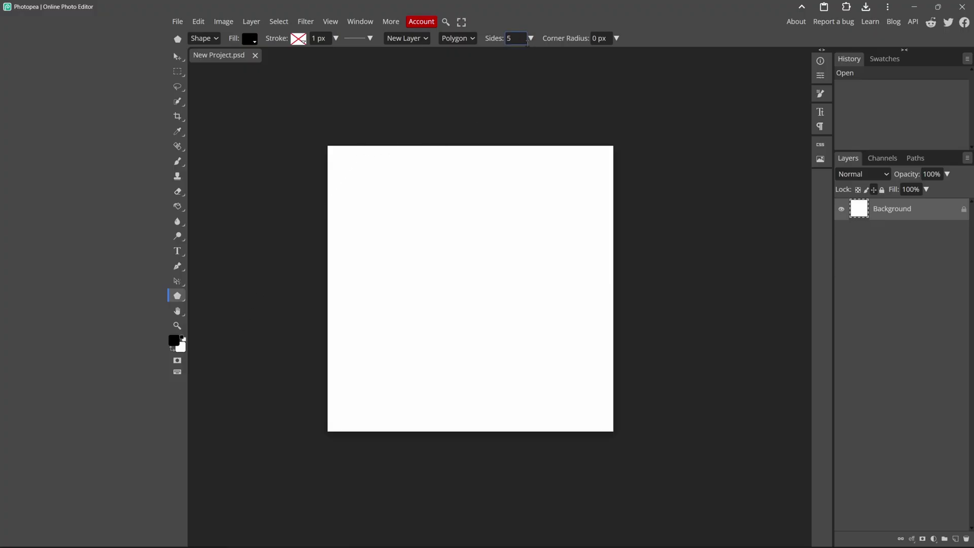
{"action": "left_click", "coordinate": [530, 38]}
{"action": "left_click_drag", "start_coordinate": [490, 53], "coordinate": [474, 56]}
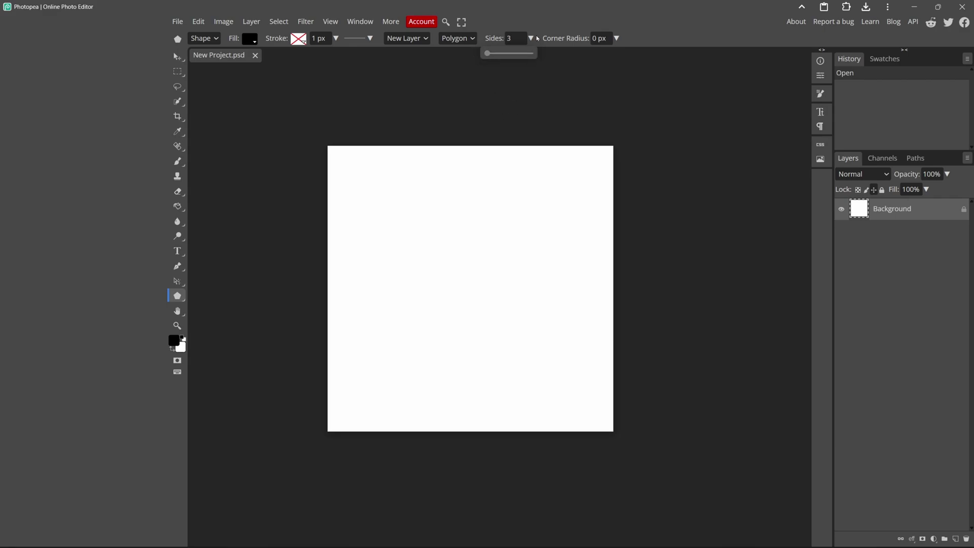
{"action": "left_click_drag", "start_coordinate": [393, 210], "coordinate": [463, 257]}
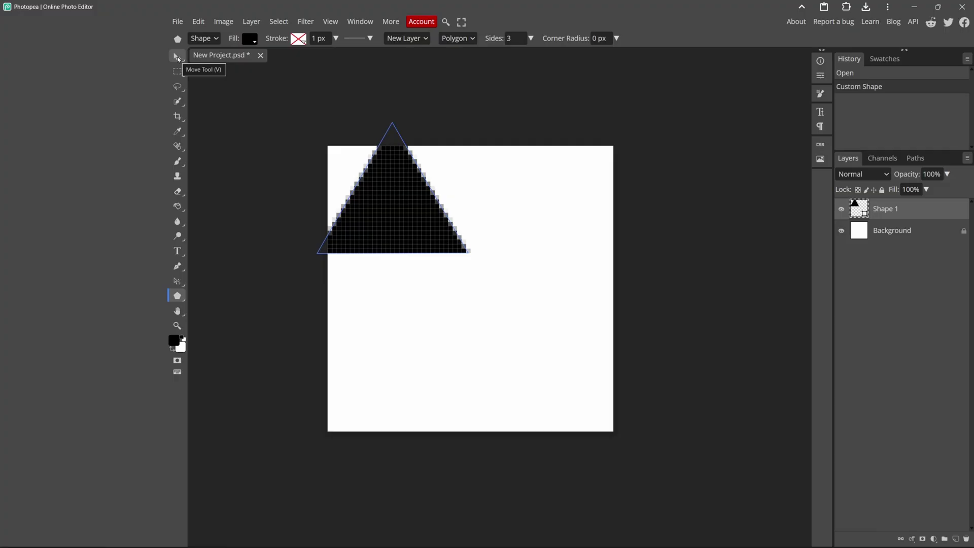
- Move the triangle onto the canvas, stretch it to 140.46% height, and place it top-left
{"action": "left_click", "coordinate": [177, 56]}
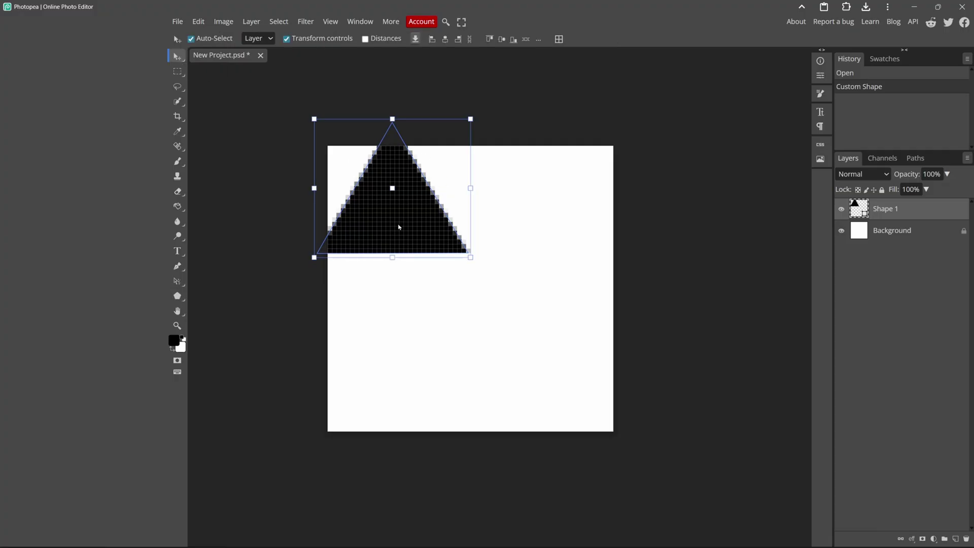
{"action": "left_click_drag", "start_coordinate": [413, 218], "coordinate": [440, 275]}
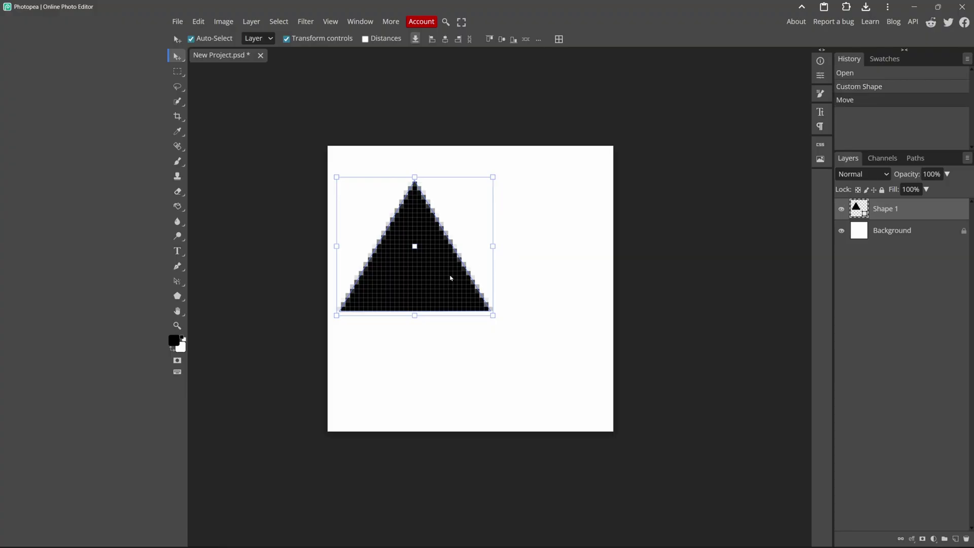
{"action": "left_click", "coordinate": [415, 316]}
{"action": "left_click_drag", "start_coordinate": [415, 311], "coordinate": [416, 366]}
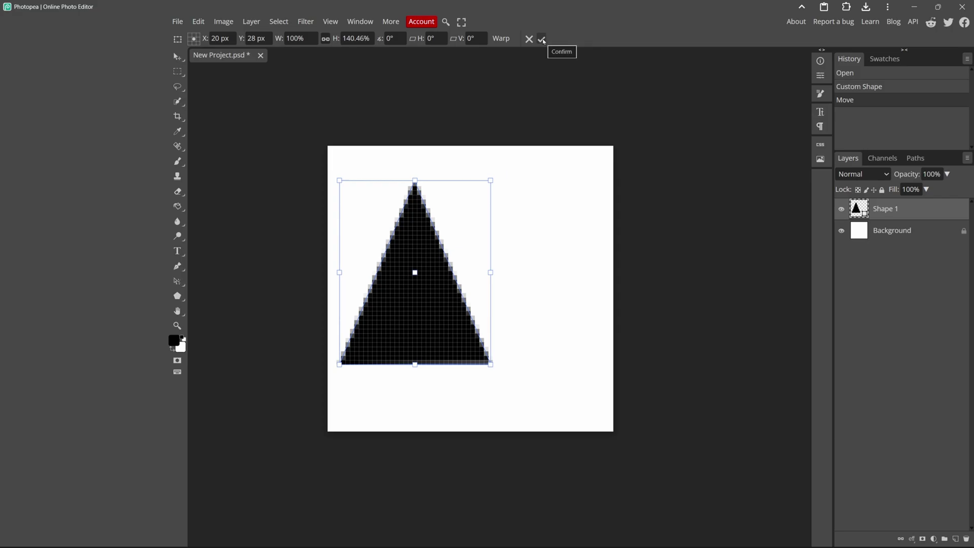
{"action": "left_click", "coordinate": [541, 40]}
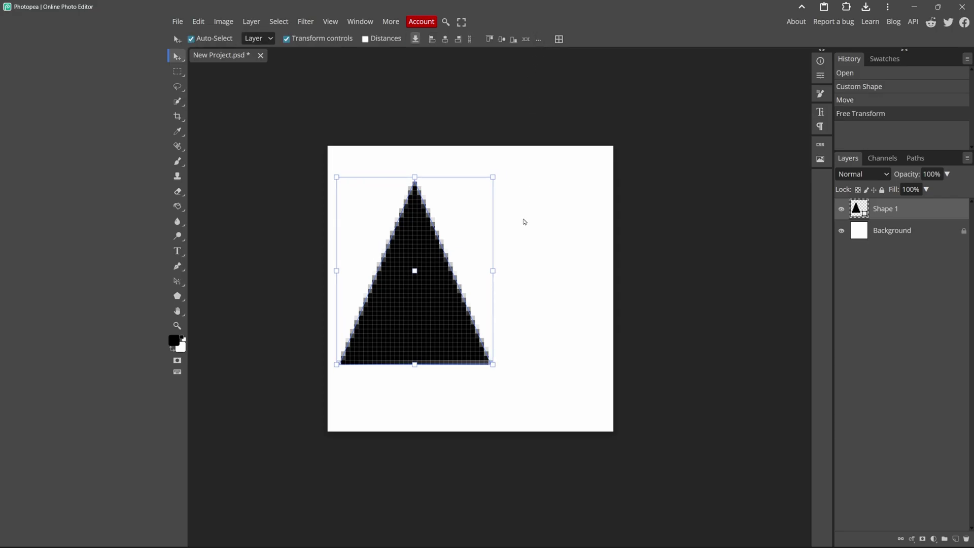
{"action": "left_click_drag", "start_coordinate": [413, 242], "coordinate": [400, 222]}
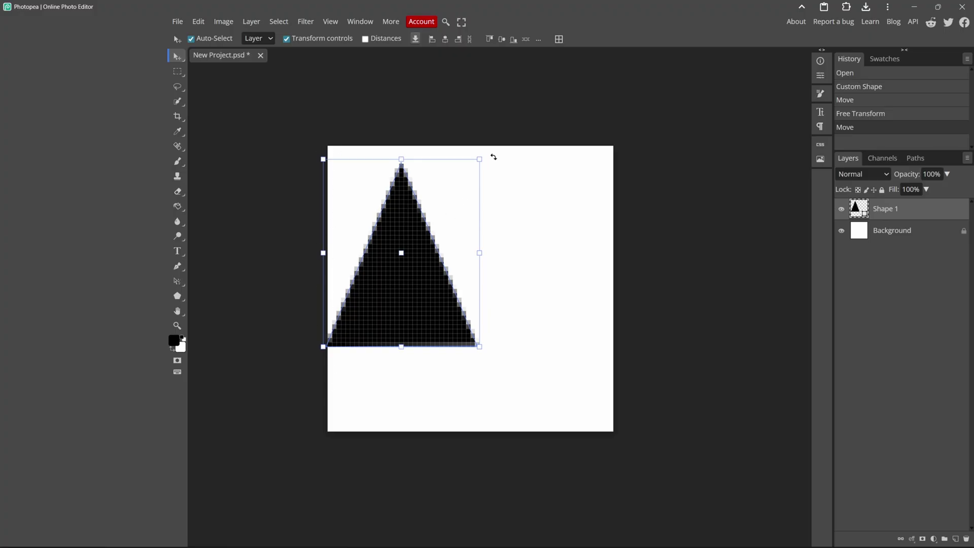
- Rotate the triangle -22.3° into an arrow and commit it at the canvas's top-left corner
{"action": "key", "text": "ctrl+t"}
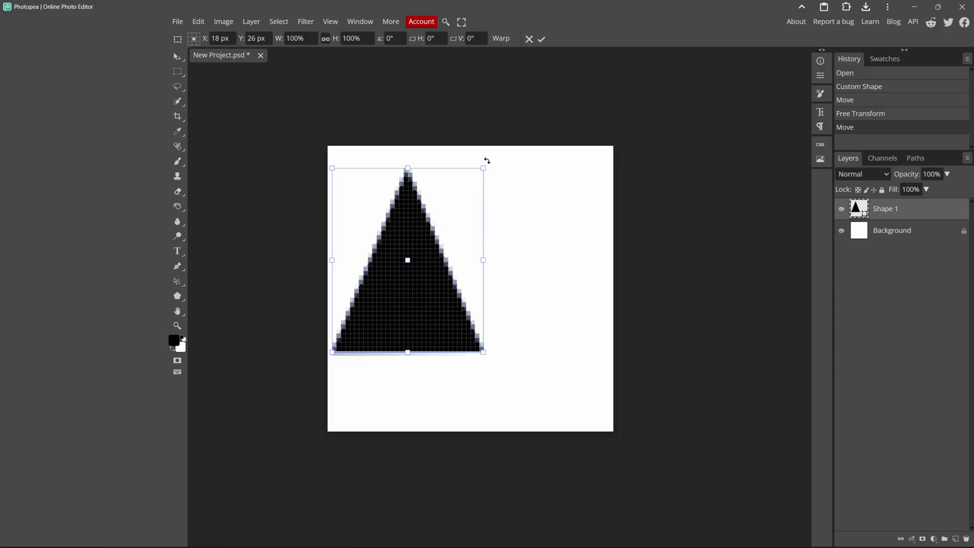
{"action": "left_click_drag", "start_coordinate": [495, 159], "coordinate": [448, 139]}
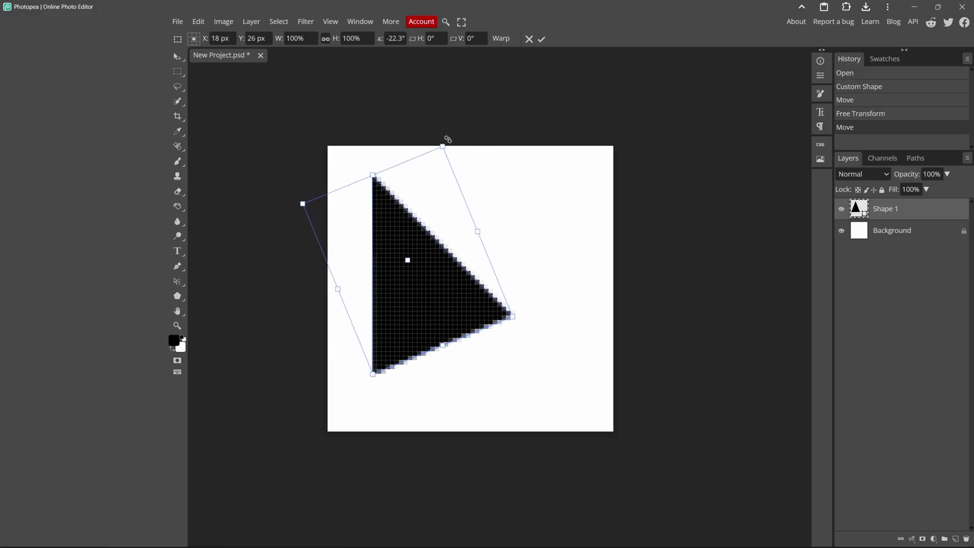
{"action": "left_click_drag", "start_coordinate": [421, 238], "coordinate": [394, 232]}
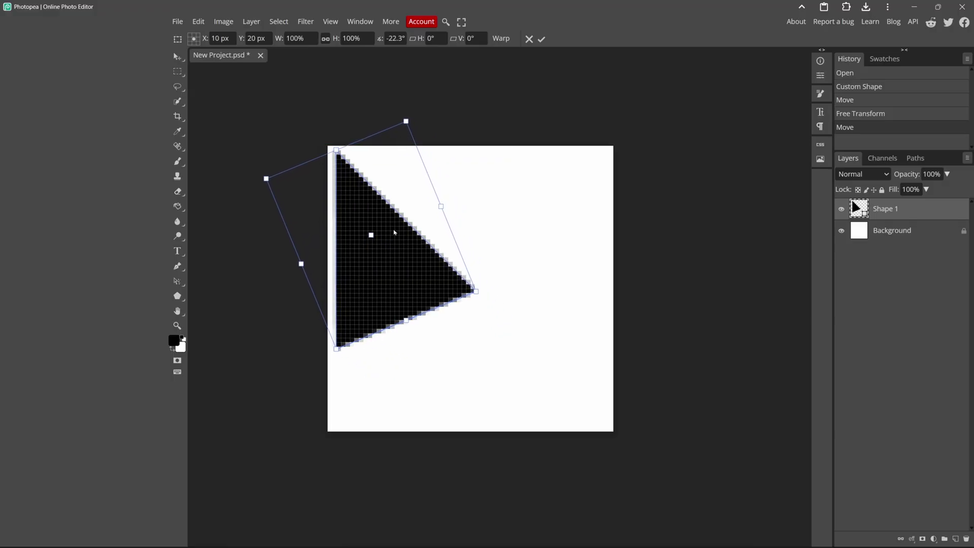
{"action": "left_click", "coordinate": [539, 40]}
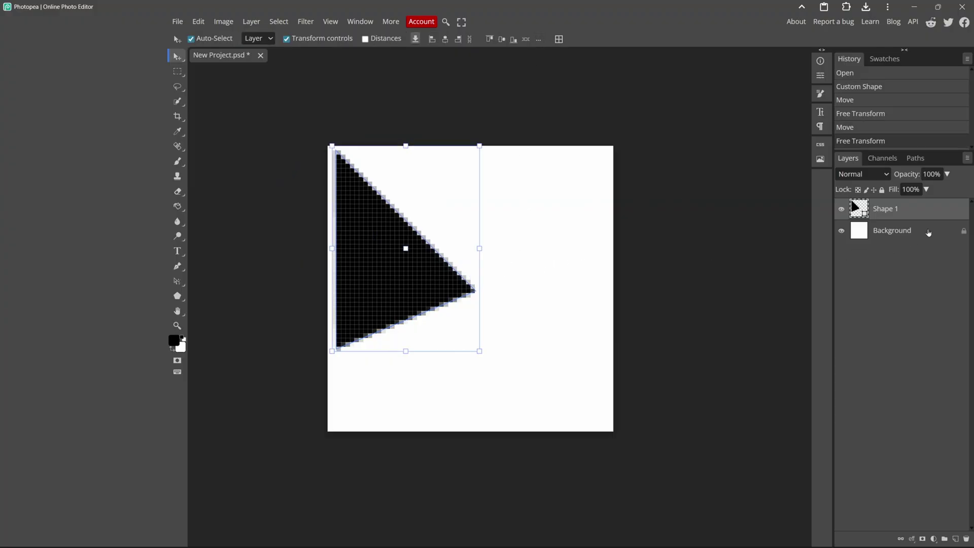
- In Shape 1's Layer Style, add a white (ffffff) Color Overlay
{"action": "double_click", "coordinate": [936, 214]}
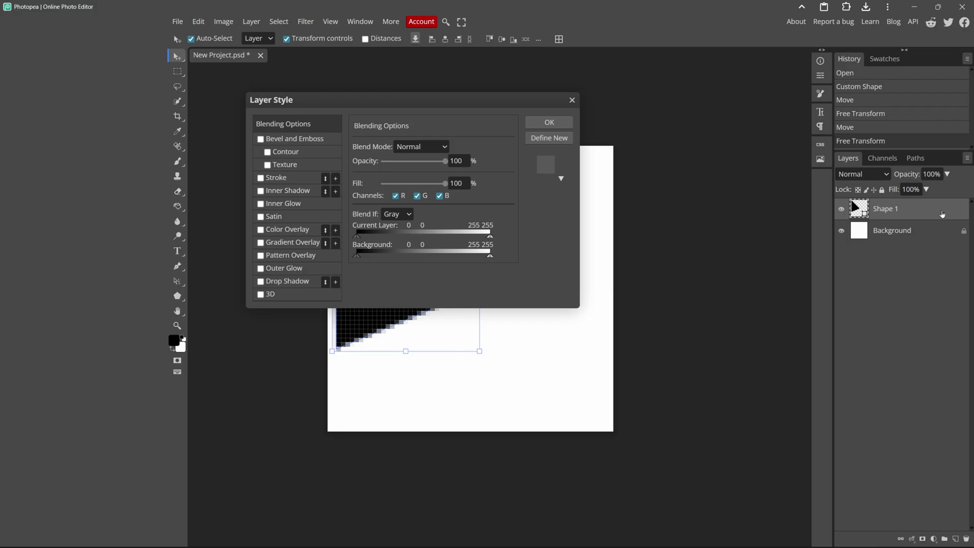
{"action": "left_click_drag", "start_coordinate": [375, 111], "coordinate": [597, 70]}
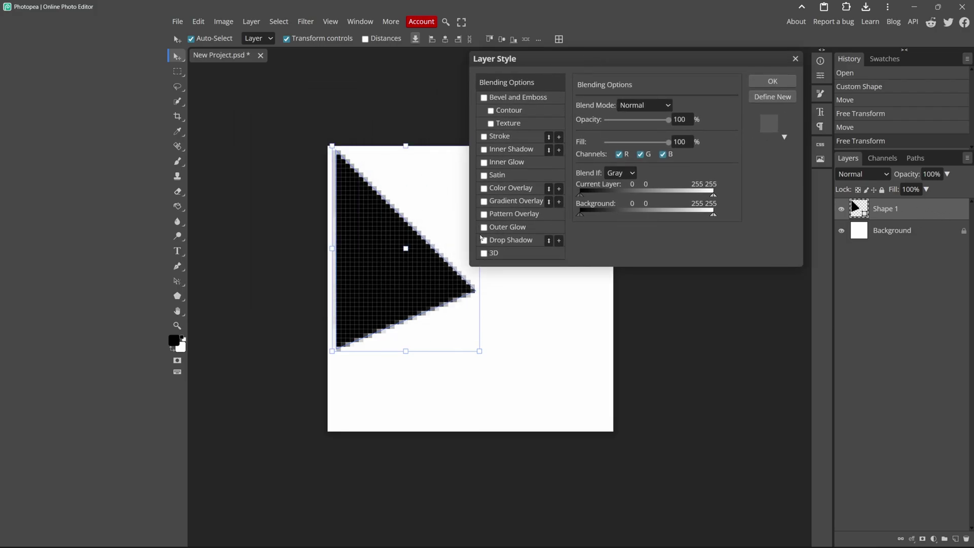
{"action": "left_click", "coordinate": [484, 188]}
{"action": "left_click", "coordinate": [520, 190]}
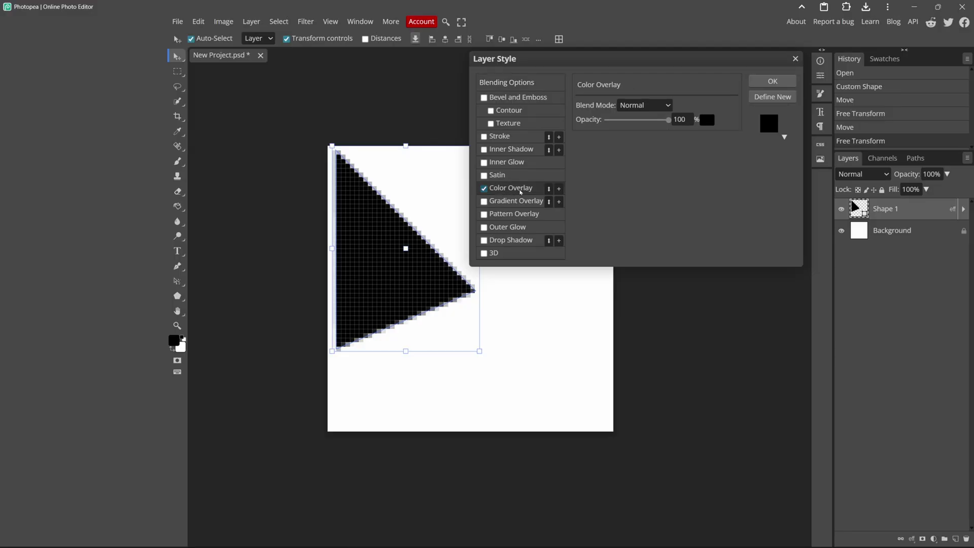
{"action": "left_click", "coordinate": [706, 119]}
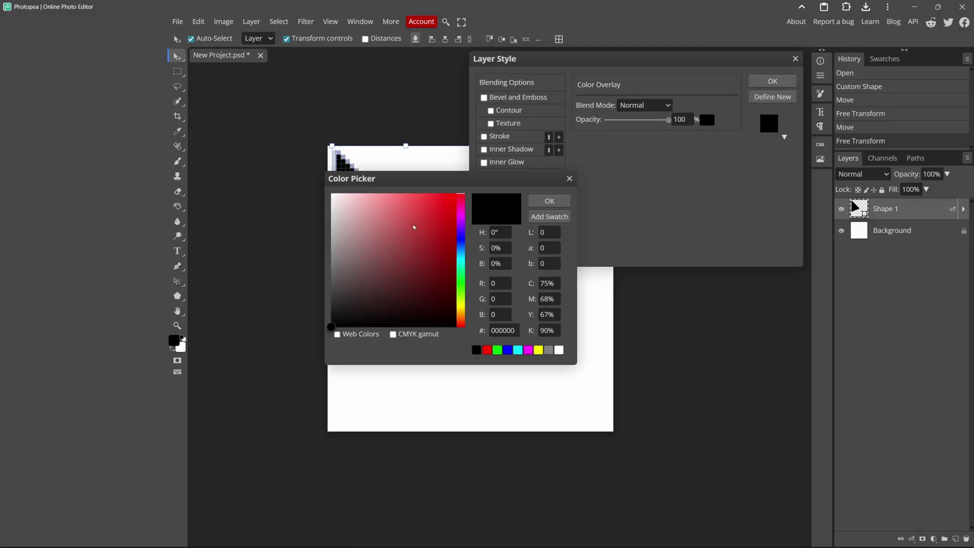
{"action": "left_click_drag", "start_coordinate": [413, 226], "coordinate": [330, 193]}
{"action": "left_click", "coordinate": [549, 201]}
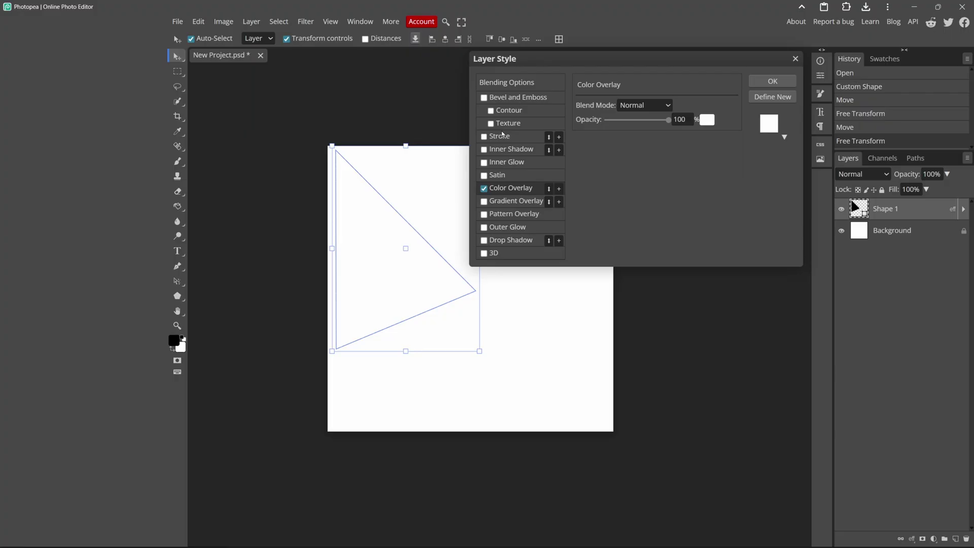
- Enable Bevel and Emboss, trying Emboss before settling on the Inner Bevel style
{"action": "left_click", "coordinate": [484, 98]}
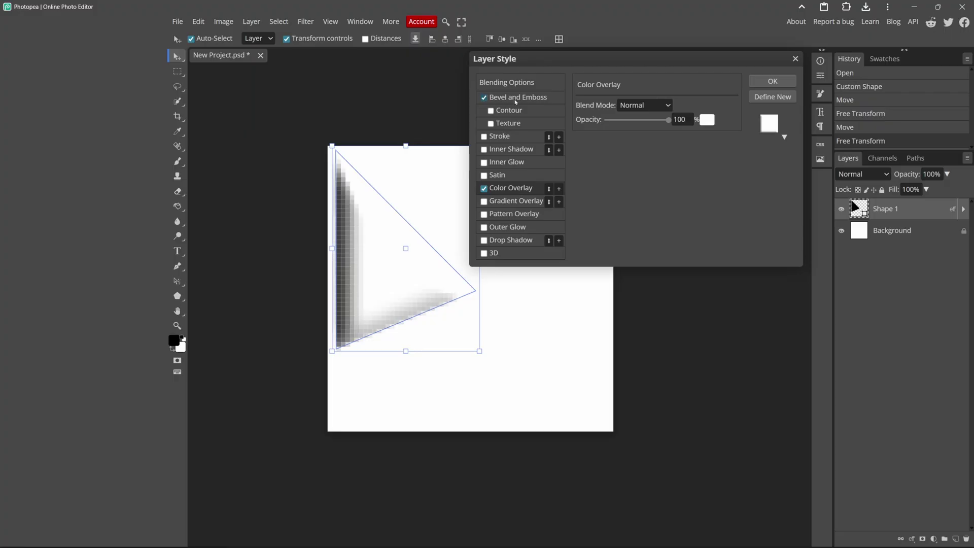
{"action": "left_click", "coordinate": [541, 98]}
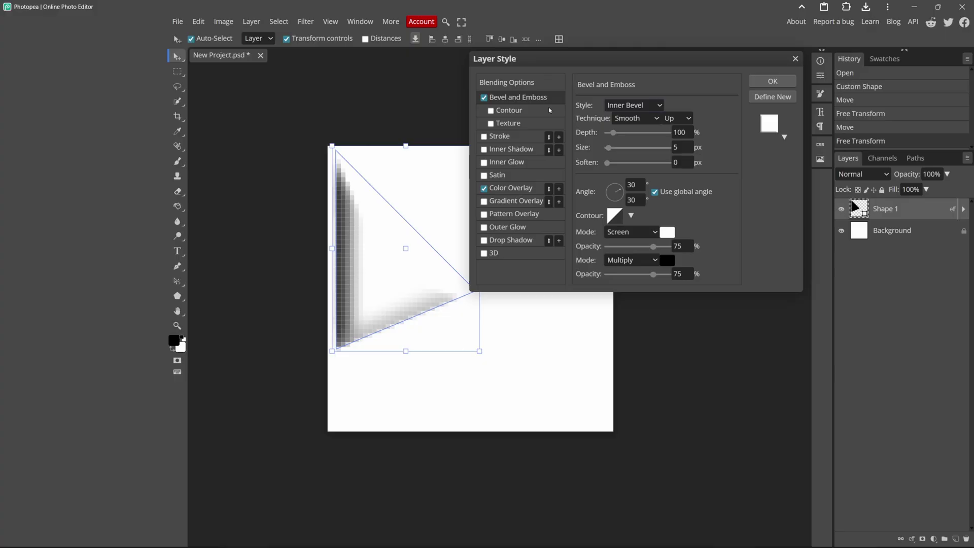
{"action": "left_click", "coordinate": [633, 104]}
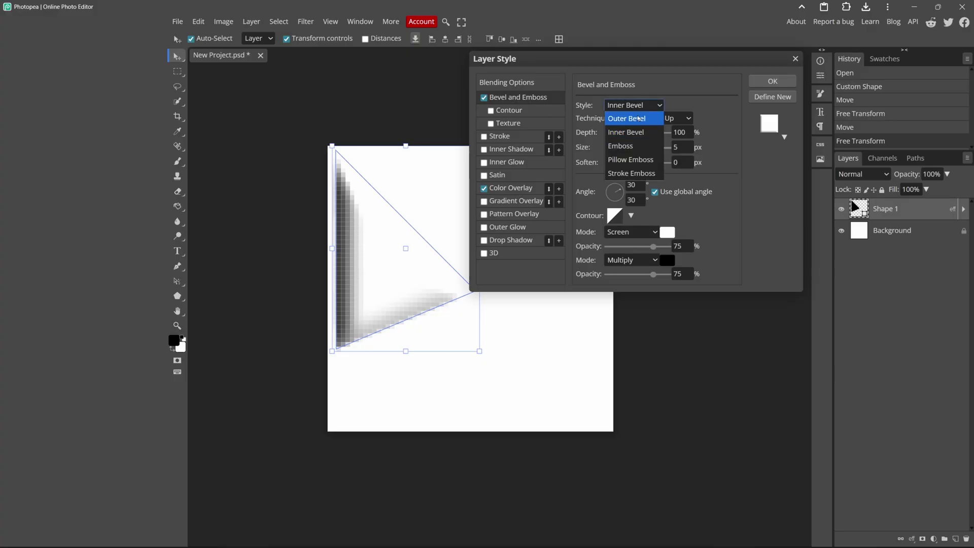
{"action": "key", "text": "Down"}
{"action": "key", "text": "Return"}
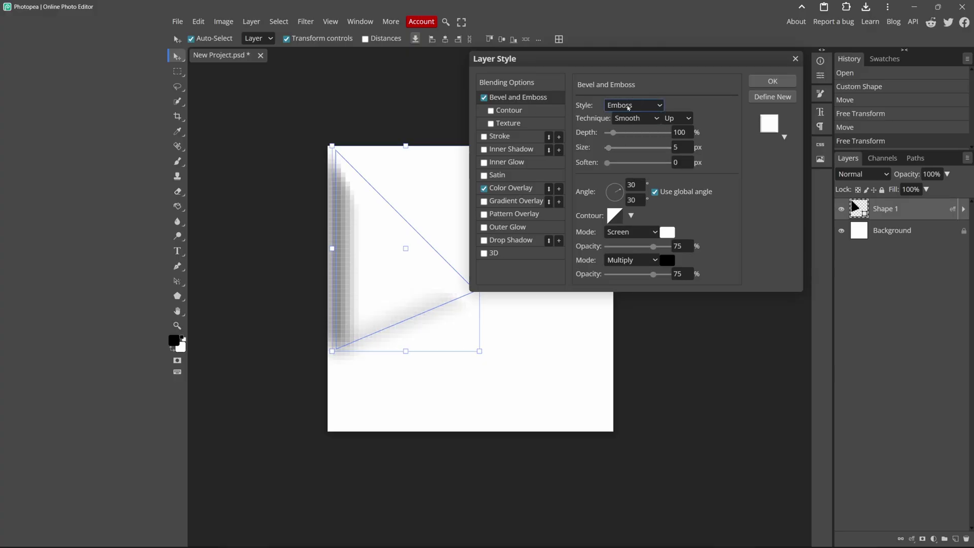
{"action": "left_click", "coordinate": [628, 105]}
{"action": "key", "text": "Up"}
{"action": "key", "text": "Up"}
{"action": "key", "text": "Down"}
{"action": "key", "text": "Return"}
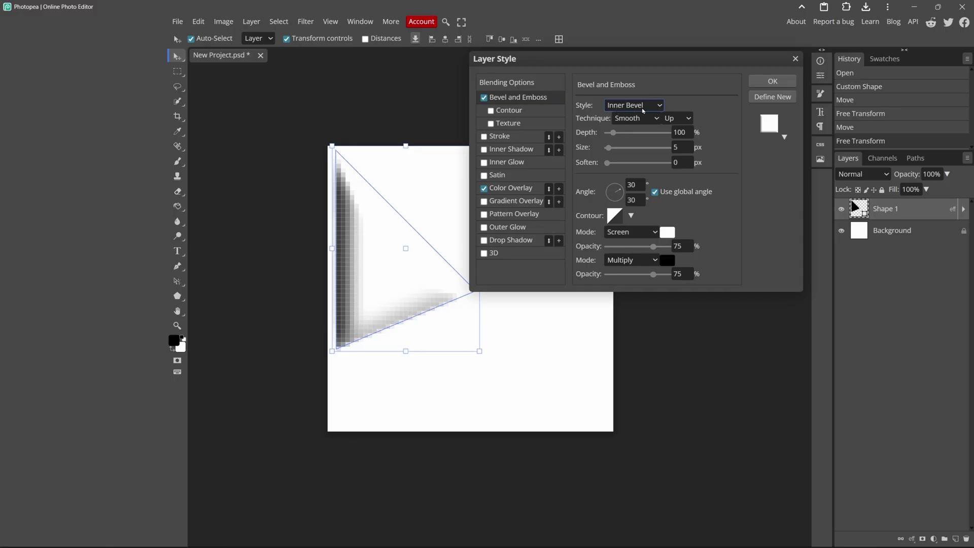
- Apply the layer style and delete the unlocked white Background layer
{"action": "left_click", "coordinate": [768, 82]}
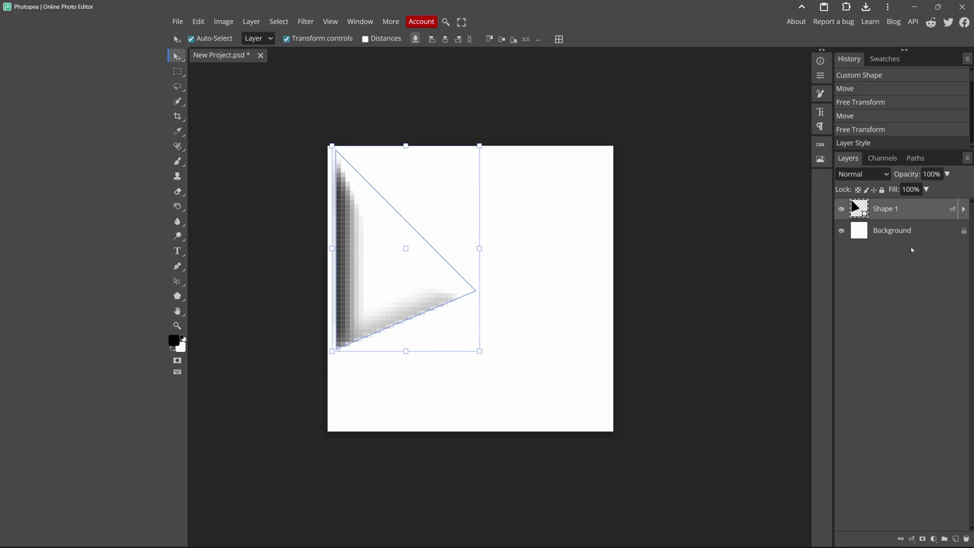
{"action": "left_click", "coordinate": [963, 234]}
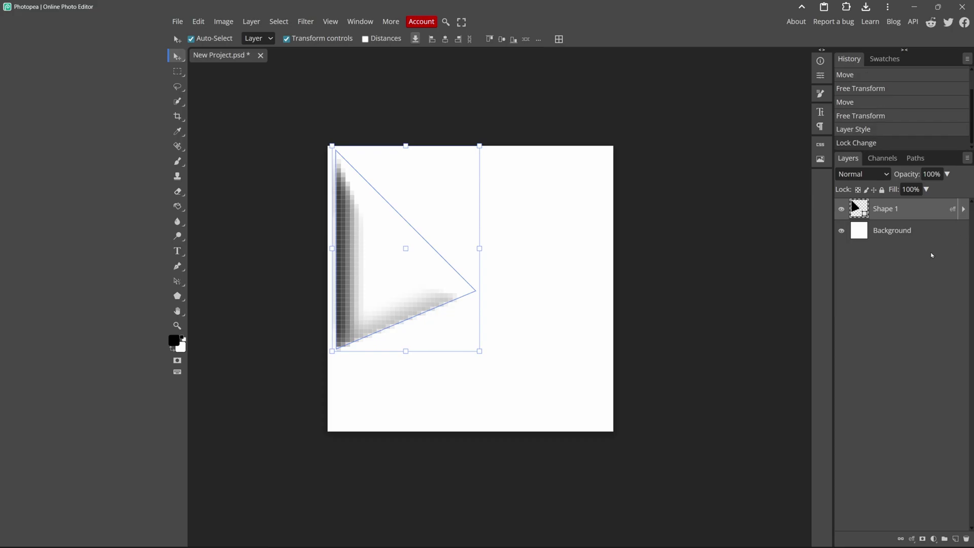
{"action": "left_click", "coordinate": [924, 237]}
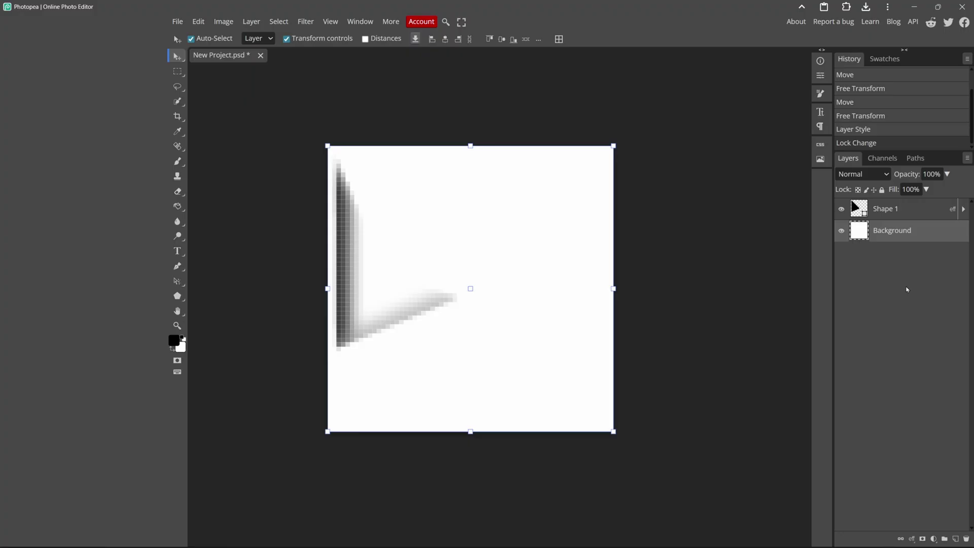
{"action": "key", "text": "Delete"}
- Nudge the arrow up and left, then zoom out to fit the canvas
{"action": "left_click", "coordinate": [696, 253]}
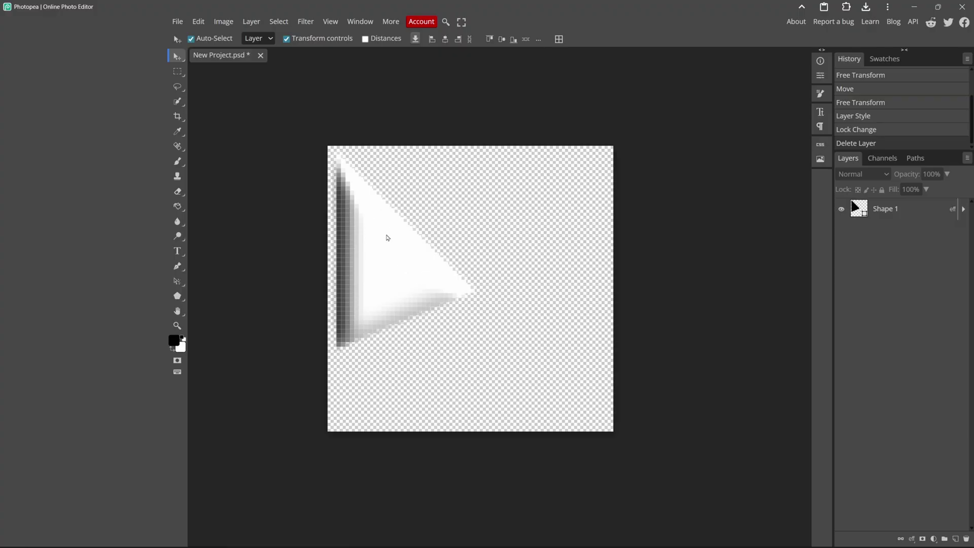
{"action": "left_click", "coordinate": [378, 256]}
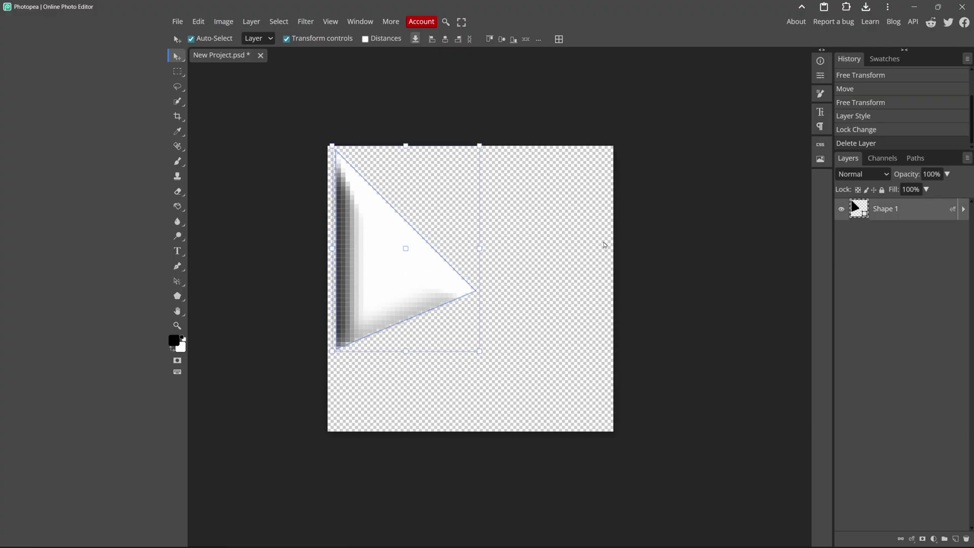
{"action": "key", "text": "shift+Up"}
{"action": "key", "text": "shift+Left"}
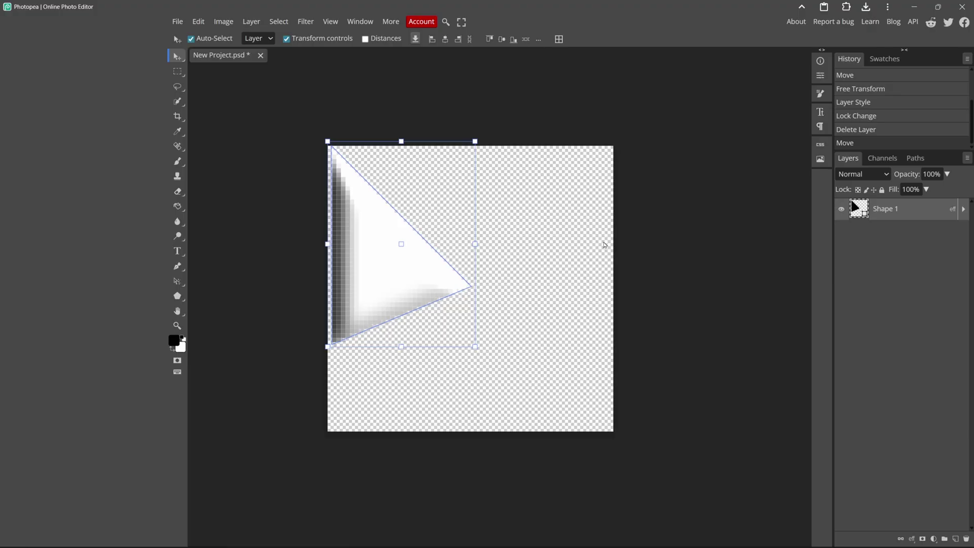
{"action": "left_click", "coordinate": [561, 180]}
{"action": "scroll", "coordinate": [334, 146], "scroll_direction": "up", "scroll_amount": 6}
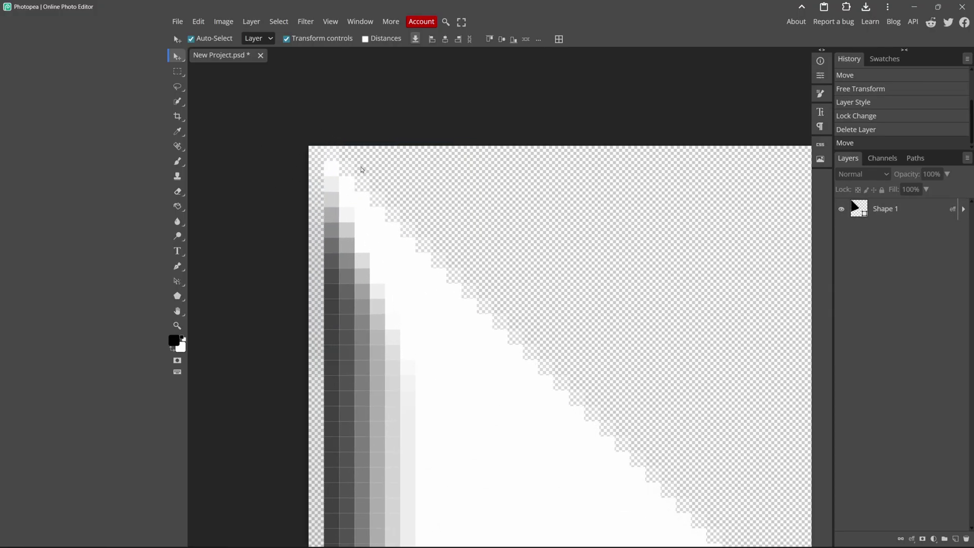
{"action": "scroll", "coordinate": [375, 211], "scroll_direction": "down", "scroll_amount": 3}
{"action": "scroll", "coordinate": [376, 212], "scroll_direction": "down", "scroll_amount": 8}
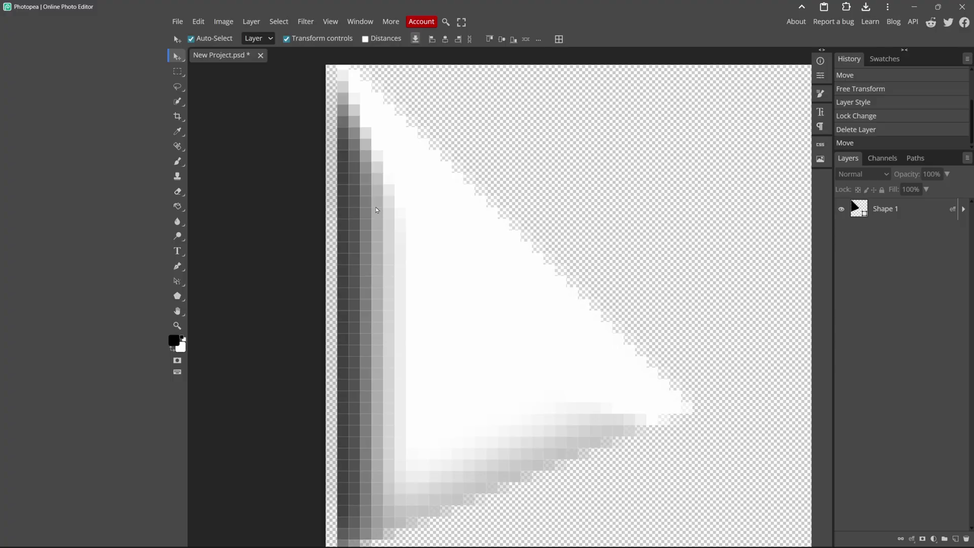
{"action": "scroll", "coordinate": [318, 325], "scroll_direction": "down", "scroll_amount": 1}
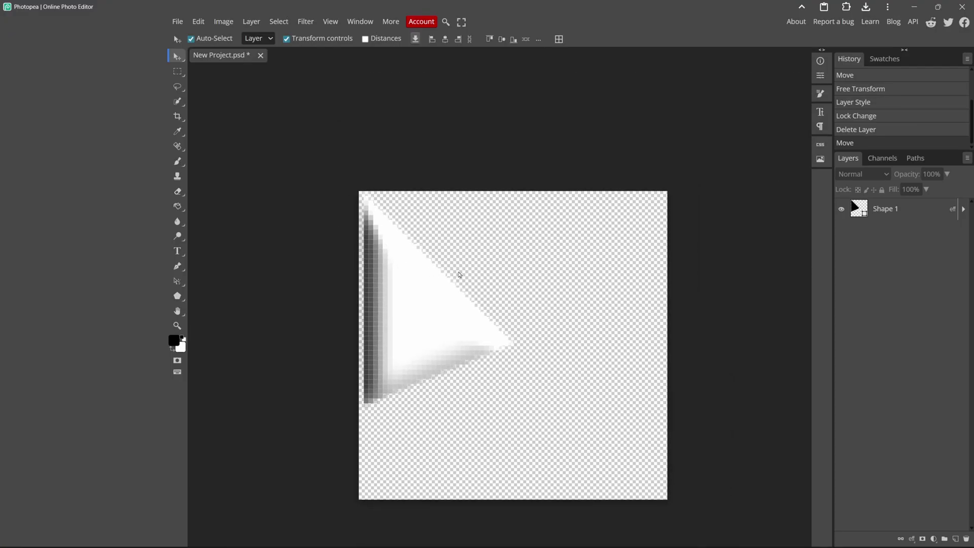
{"action": "scroll", "coordinate": [577, 314], "scroll_direction": "down", "scroll_amount": 1}
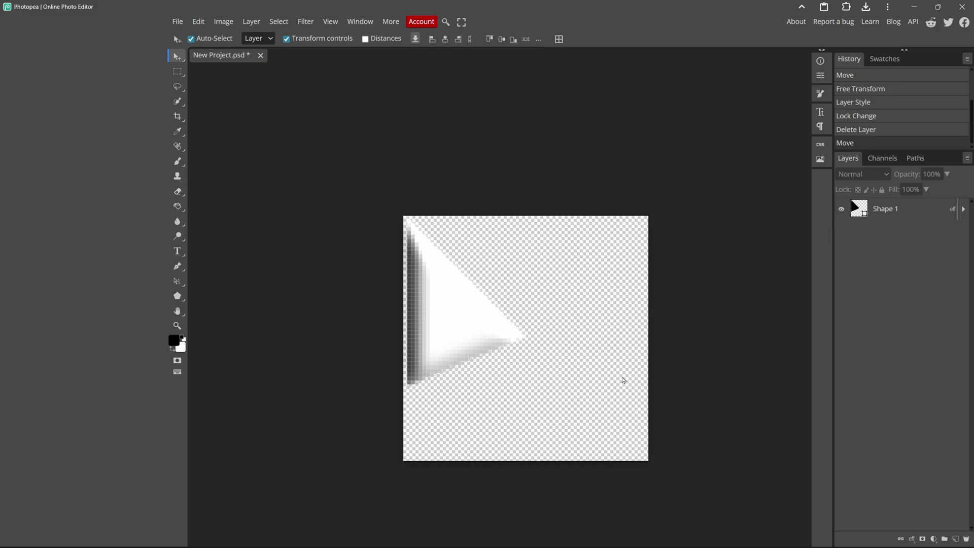
- Export the 64×64 triangle image from Photopea as a PNG named Cursor
{"action": "left_click", "coordinate": [177, 21]}
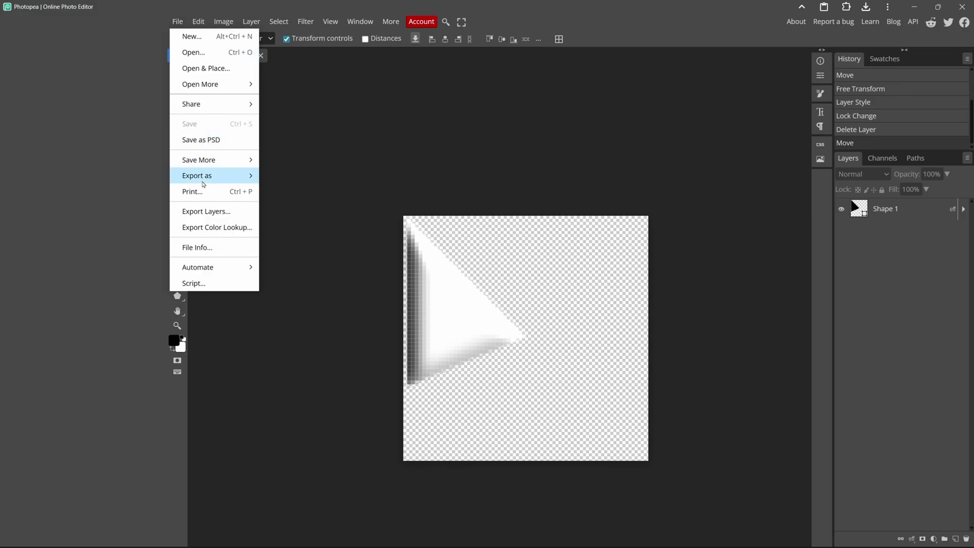
{"action": "mouse_move", "coordinate": [203, 183]}
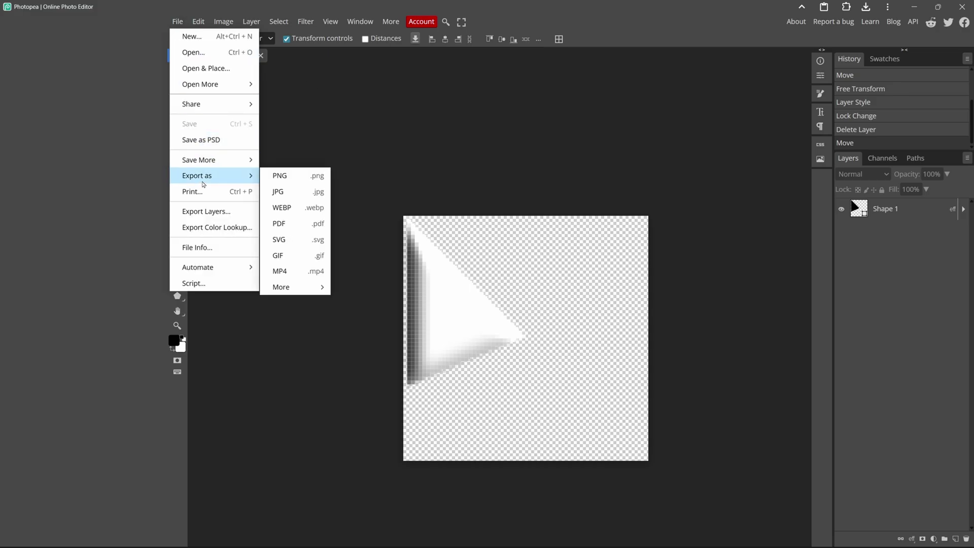
{"action": "left_click", "coordinate": [302, 175]}
{"action": "left_click", "coordinate": [577, 133]}
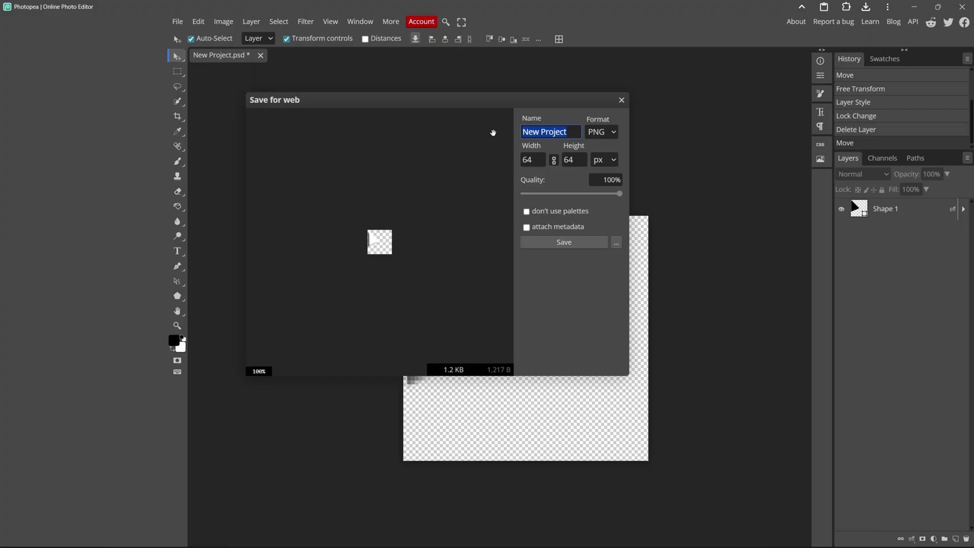
{"action": "type", "text": "Cursor"}
{"action": "left_click", "coordinate": [564, 242]}
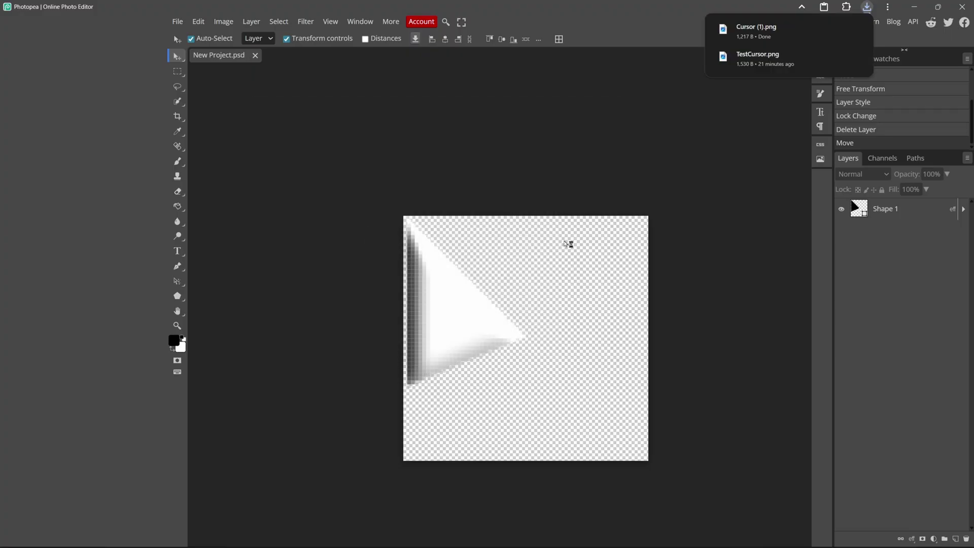
- Close the Photos preview and reveal Cursor (1).png in the downloads folder
{"action": "left_click_drag", "start_coordinate": [524, 43], "coordinate": [541, 85]}
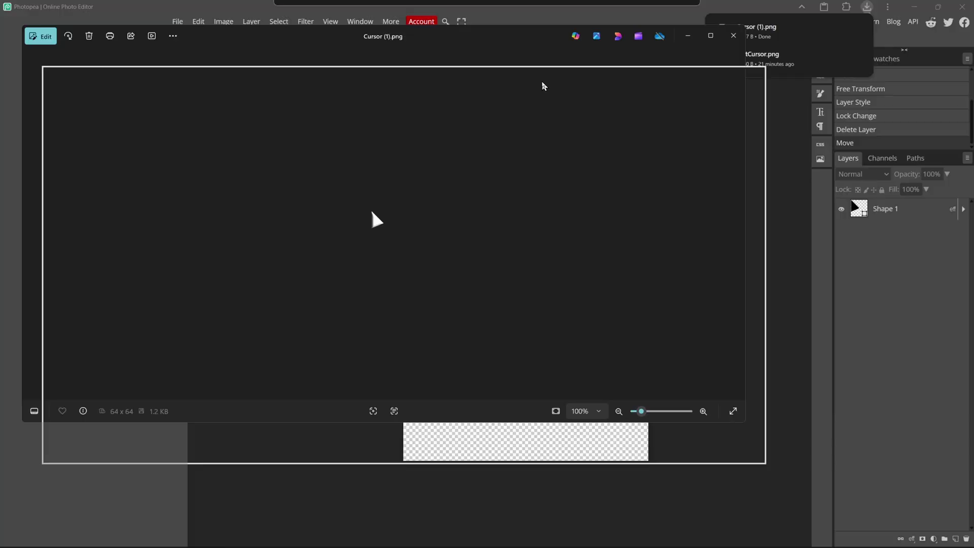
{"action": "left_click", "coordinate": [755, 76]}
{"action": "mouse_move", "coordinate": [835, 31]}
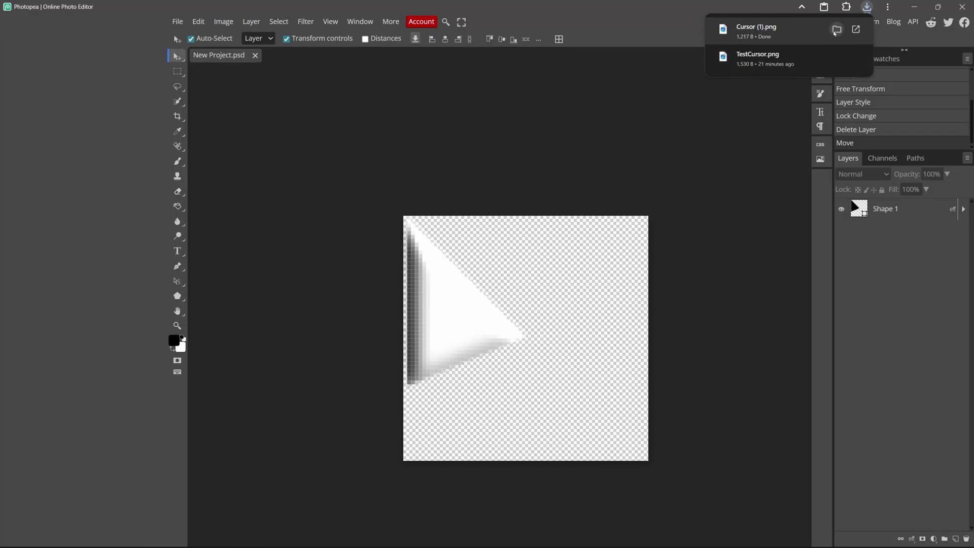
{"action": "left_click", "coordinate": [836, 30]}
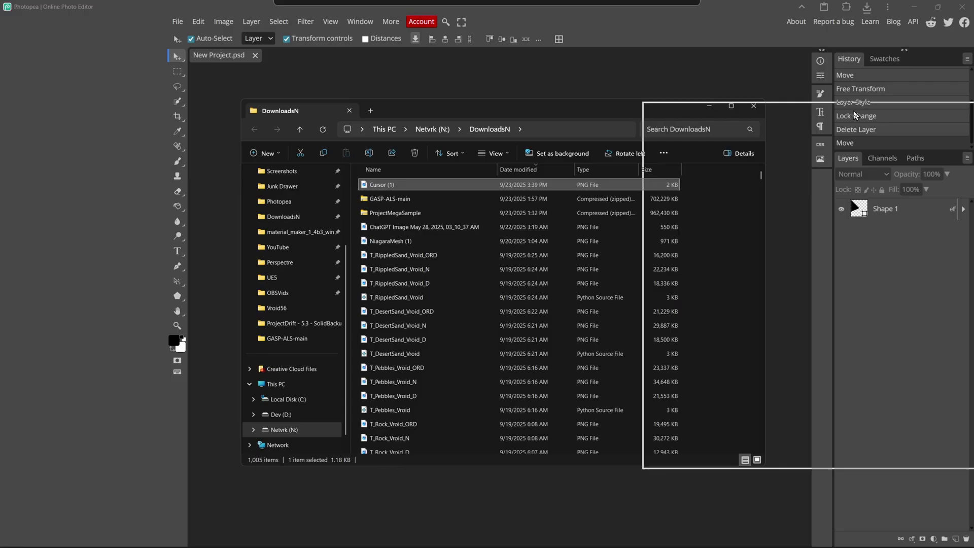
{"action": "left_click", "coordinate": [740, 96]}
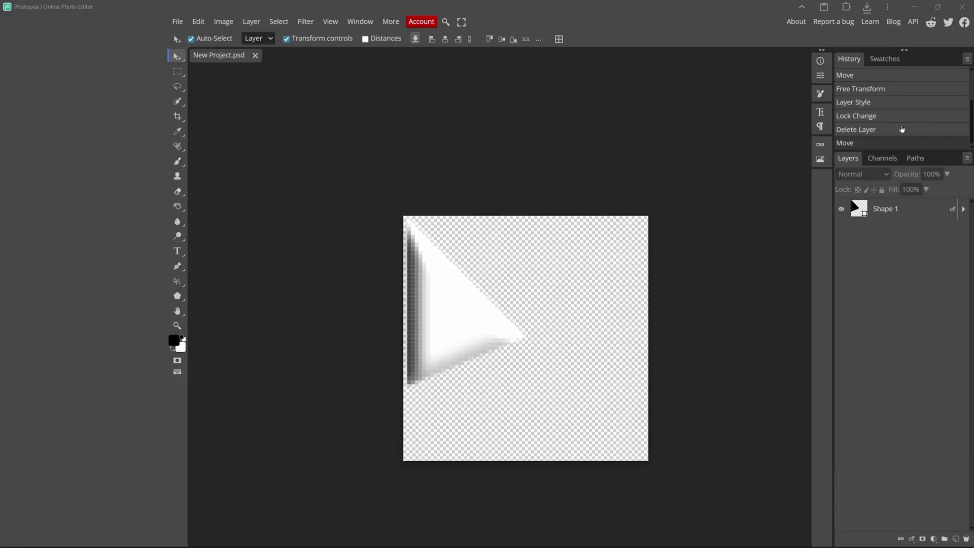
- Return to Unreal and use Show in Explorer on the Content Browser's Cursors folder
{"action": "left_click", "coordinate": [913, 7]}
{"action": "left_click_drag", "start_coordinate": [481, 94], "coordinate": [298, 36]}
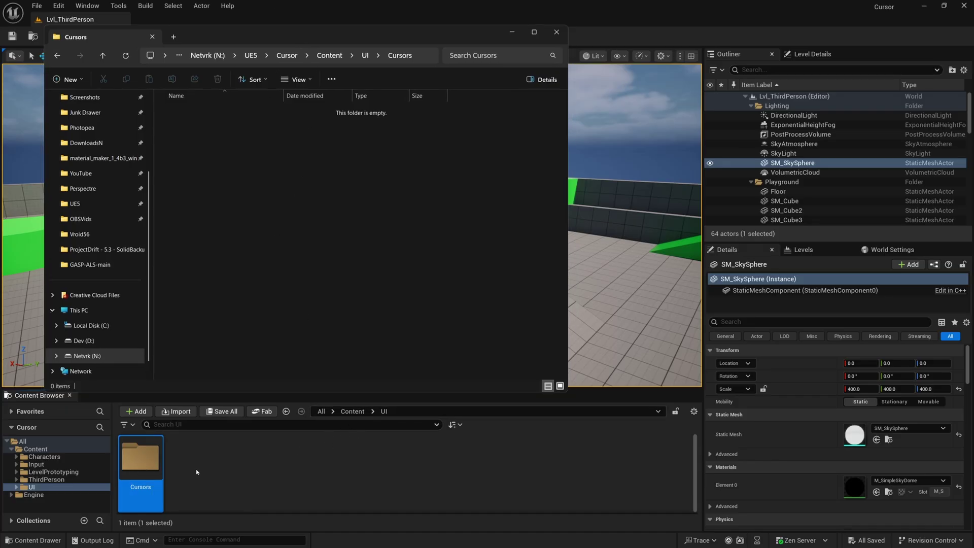
{"action": "left_click", "coordinate": [300, 461]}
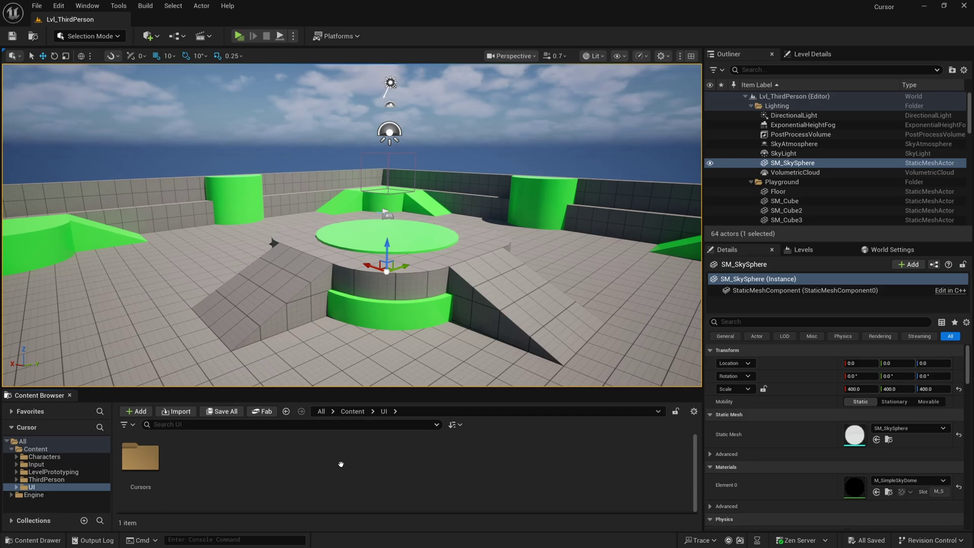
{"action": "right_click", "coordinate": [148, 465]}
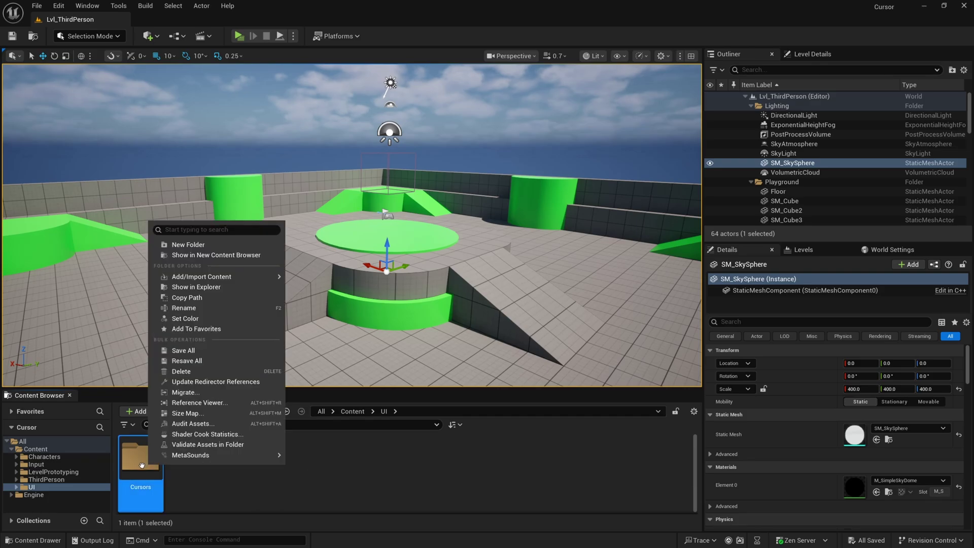
{"action": "left_click", "coordinate": [215, 288]}
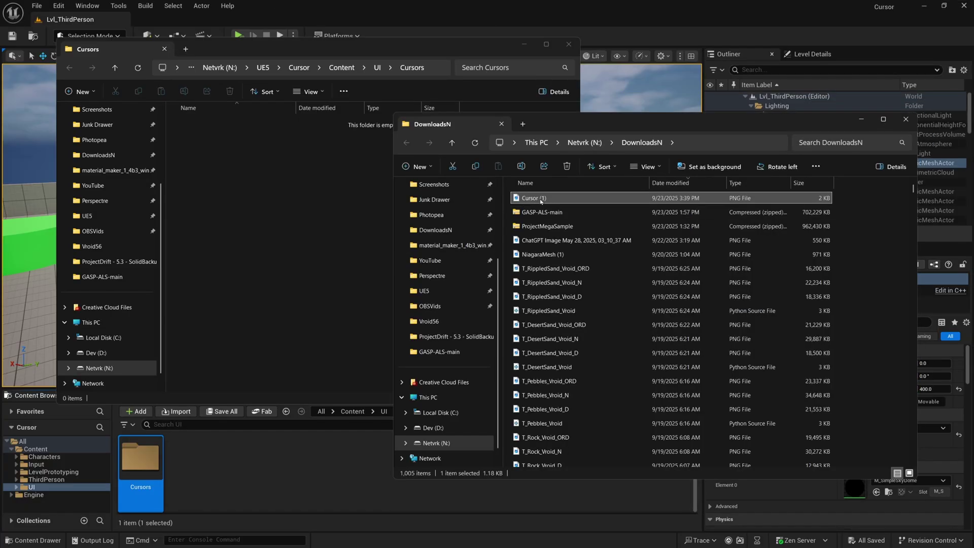
- Rename the downloaded Cursor (1) file to CursorDefault
{"action": "key", "text": "F2"}
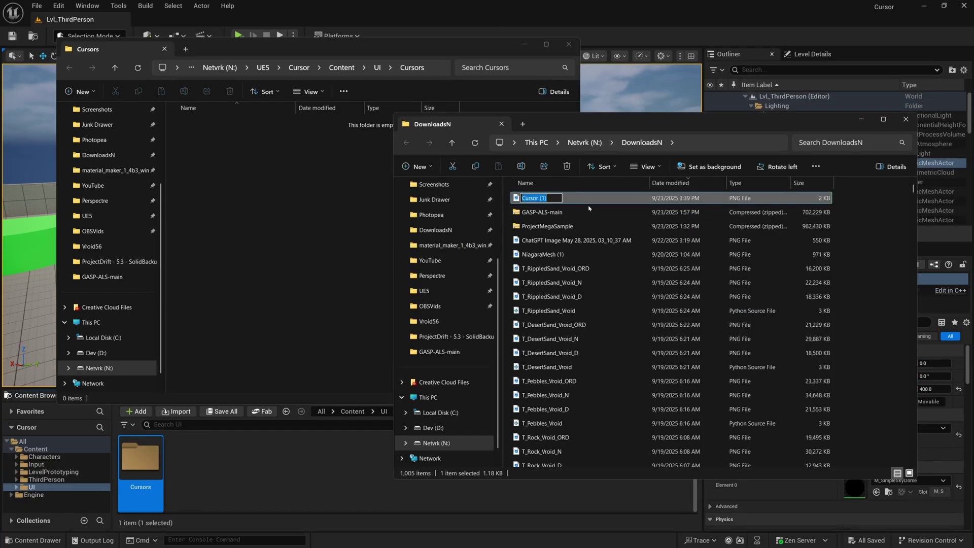
{"action": "type", "text": "CursorDefault"}
{"action": "key", "text": "Return"}
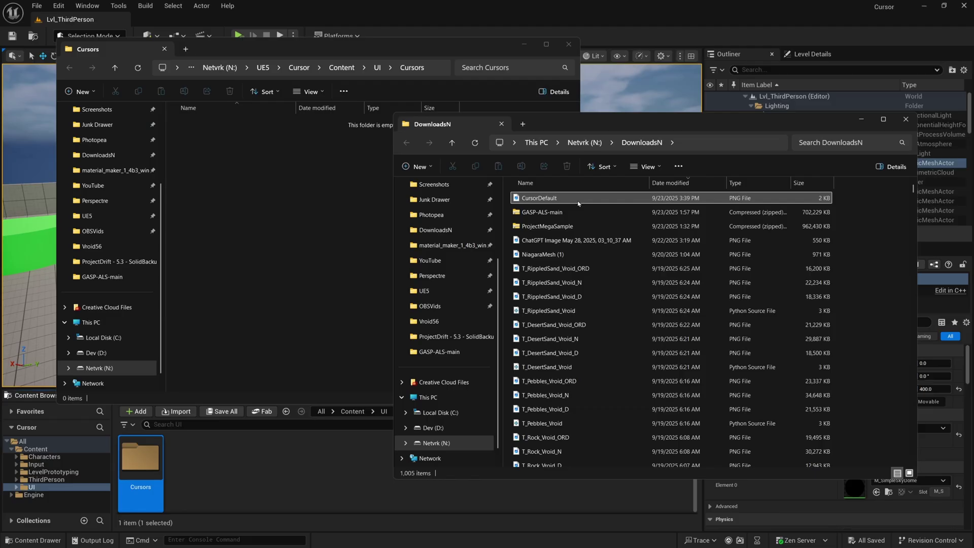
- Move CursorDefault into the project's Cursors folder and accept Unreal's import prompt
{"action": "left_click_drag", "start_coordinate": [578, 204], "coordinate": [273, 203]}
{"action": "left_click", "coordinate": [905, 119]}
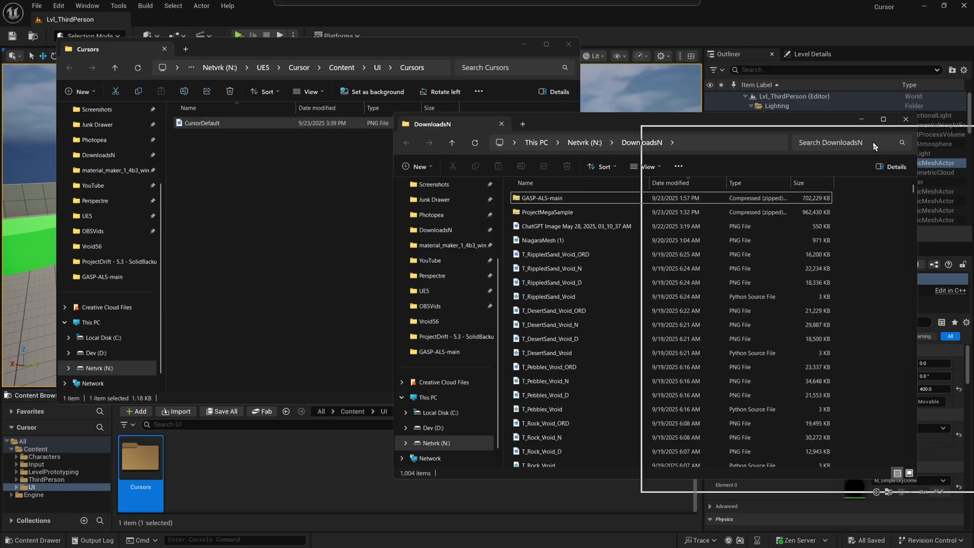
{"action": "left_click", "coordinate": [355, 199]}
{"action": "left_click_drag", "start_coordinate": [355, 46], "coordinate": [433, 49]}
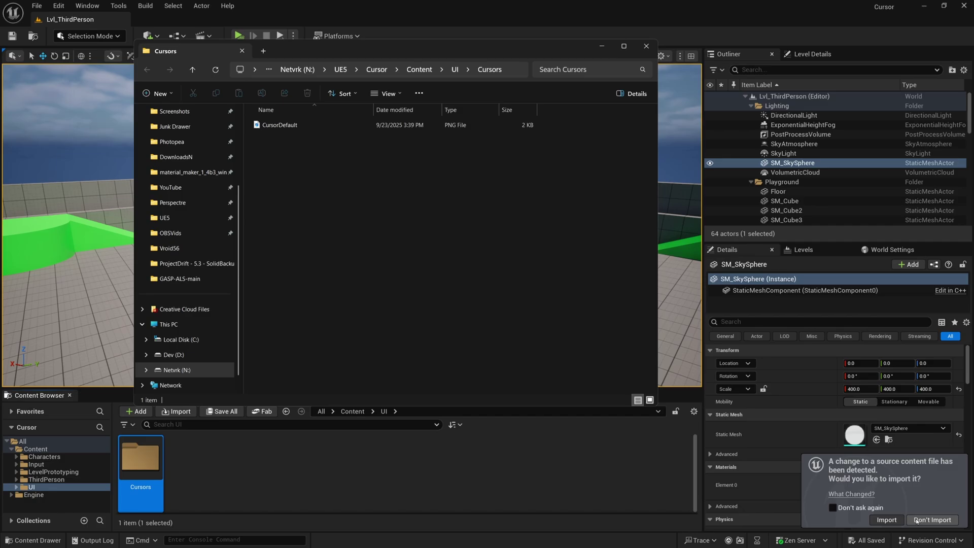
{"action": "left_click", "coordinate": [885, 520]}
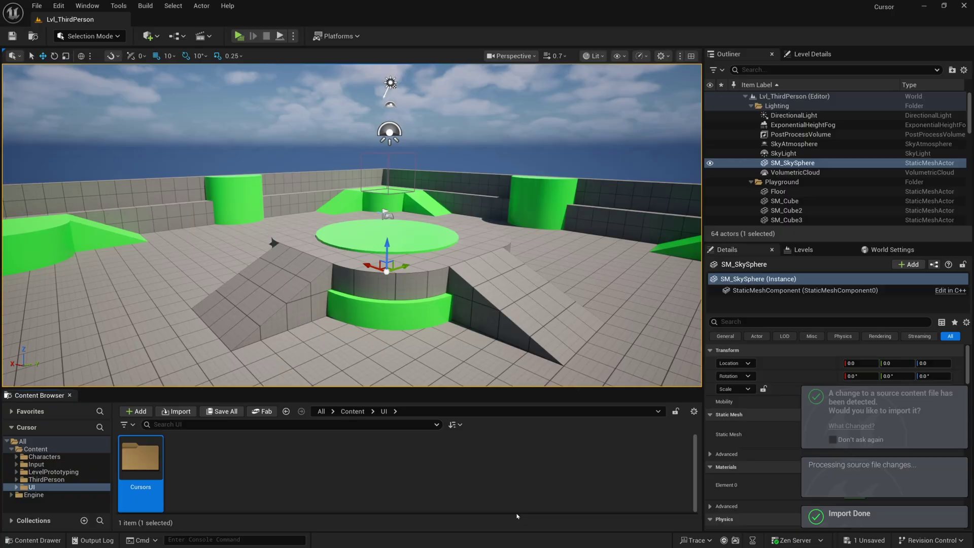
- Open the CursorDefault texture, zoom into its 64×64 preview, then close it
{"action": "double_click", "coordinate": [141, 458]}
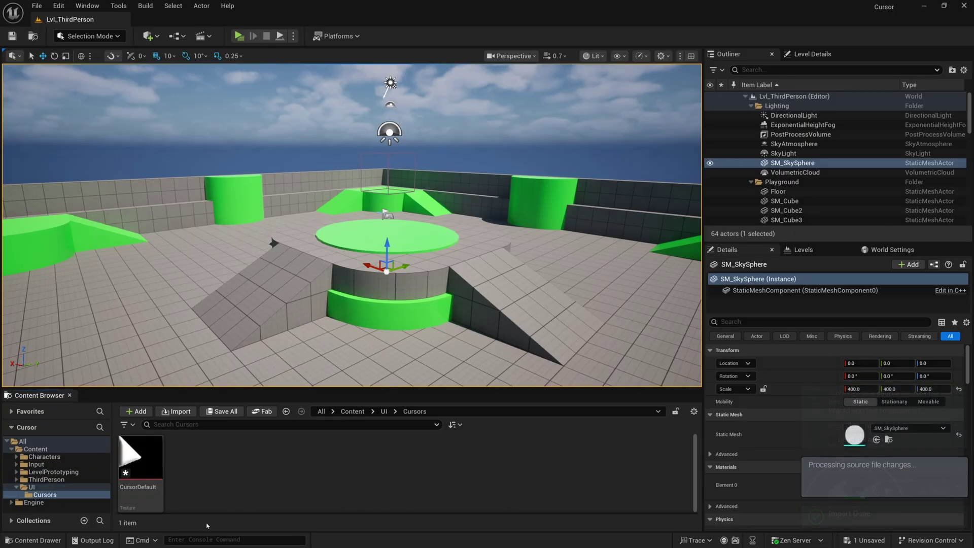
{"action": "mouse_move", "coordinate": [142, 453]}
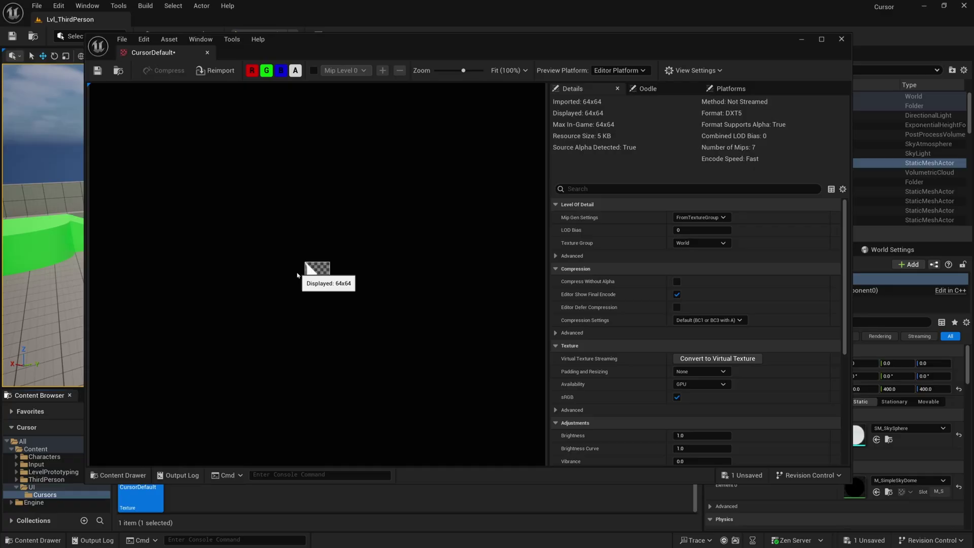
{"action": "scroll", "coordinate": [306, 271], "scroll_direction": "up", "scroll_amount": 6}
{"action": "scroll", "coordinate": [305, 271], "scroll_direction": "up", "scroll_amount": 4}
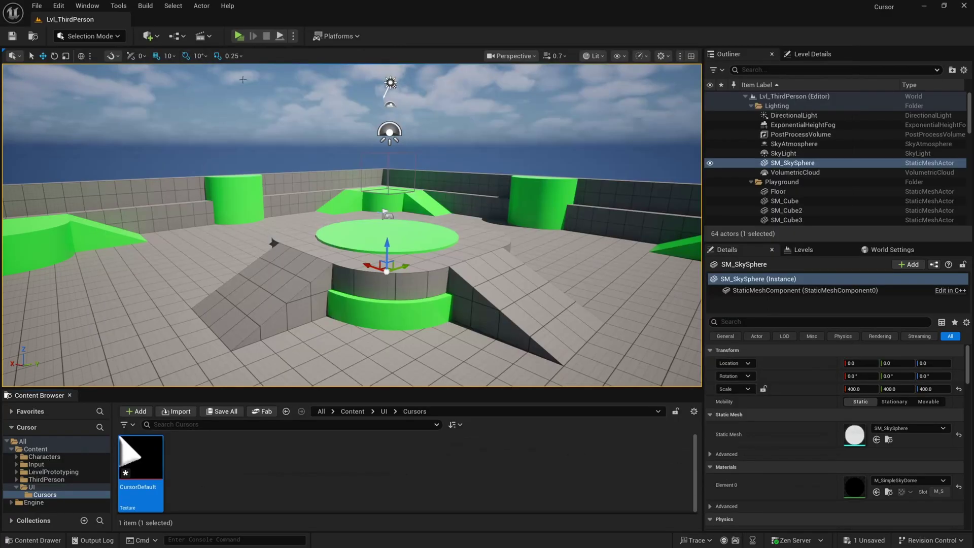
{"action": "left_click", "coordinate": [207, 53]}
{"action": "left_click", "coordinate": [406, 449]}
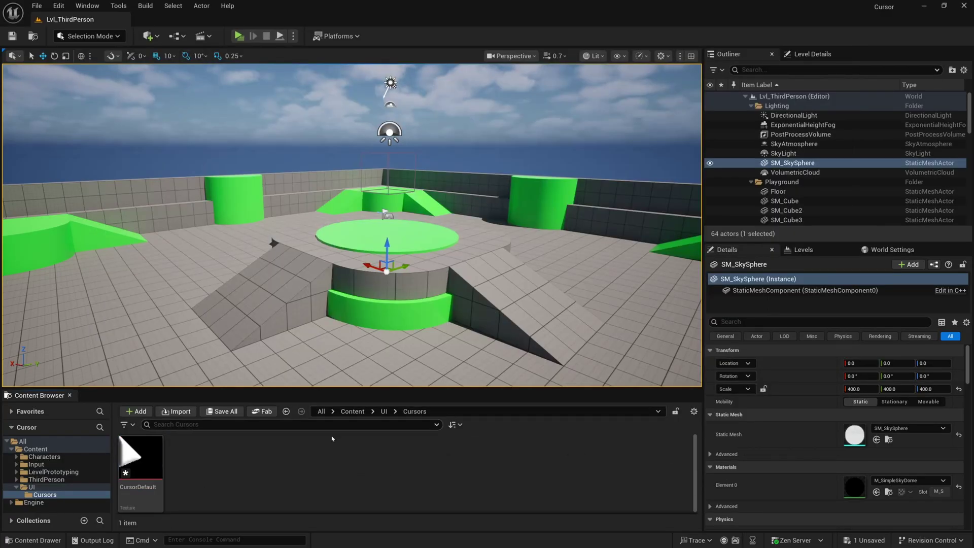
- Go back to the UI folder, show Cursors in Explorer, then close Explorer
{"action": "left_click", "coordinate": [383, 410]}
{"action": "right_click", "coordinate": [153, 464]}
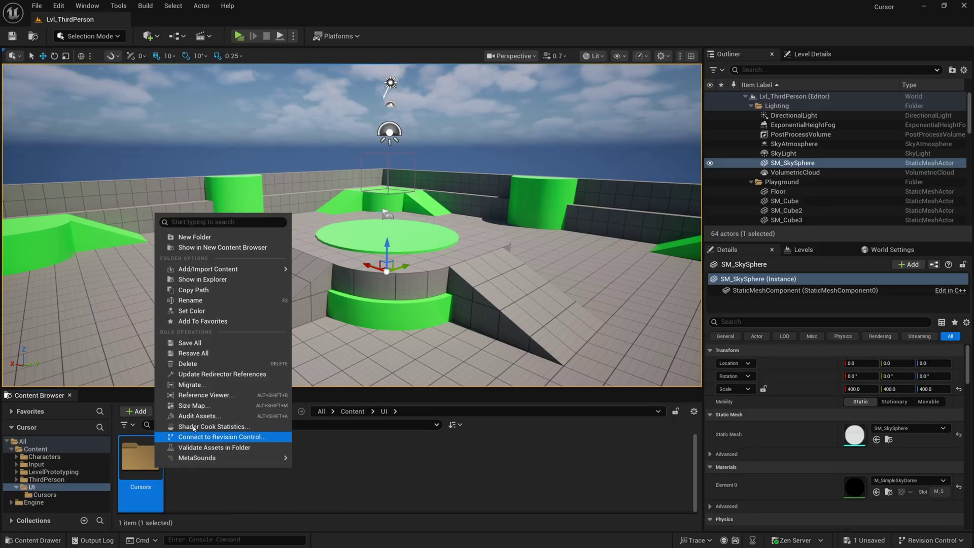
{"action": "left_click", "coordinate": [202, 279]}
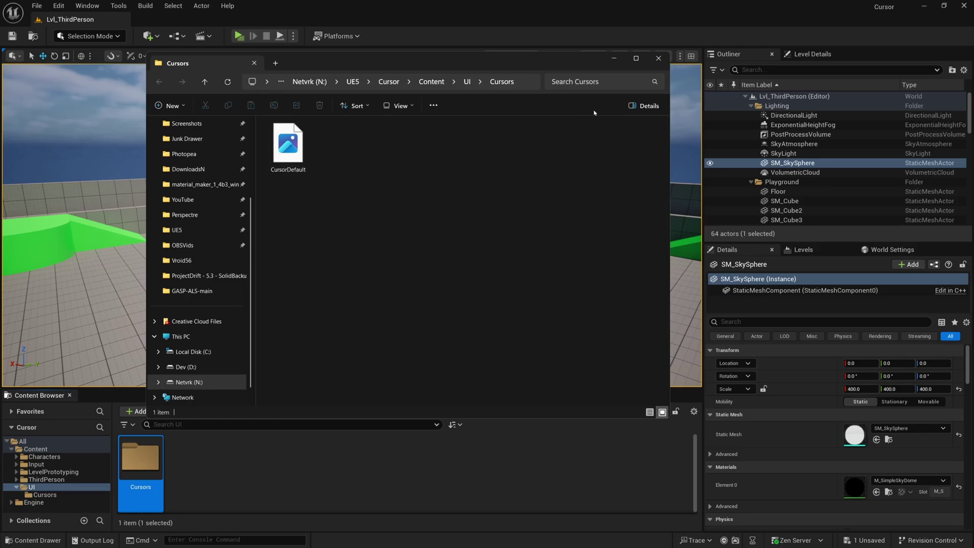
{"action": "left_click", "coordinate": [659, 59]}
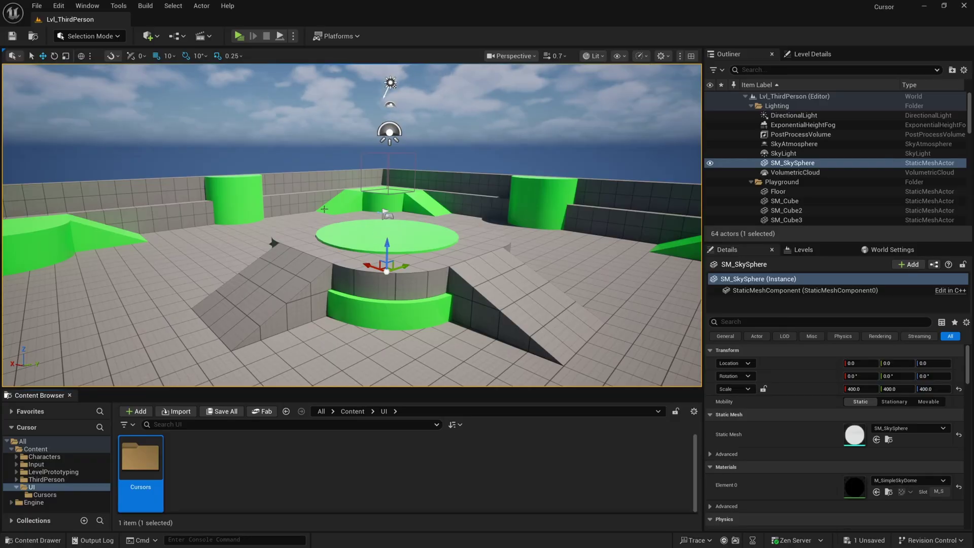
- Search Project Settings for 'cursor' and add a new Hardware Cursors entry
{"action": "left_click", "coordinate": [59, 5]}
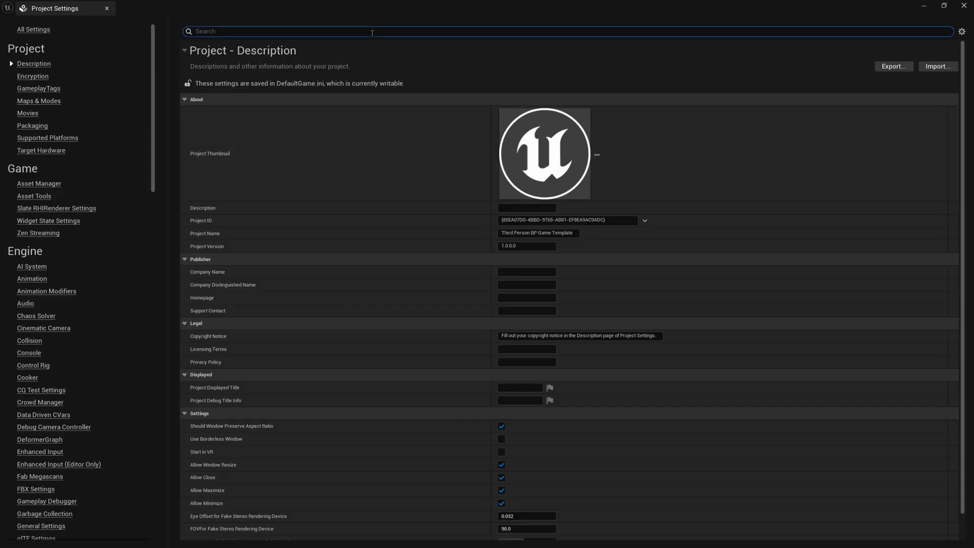
{"action": "type", "text": "cursor"}
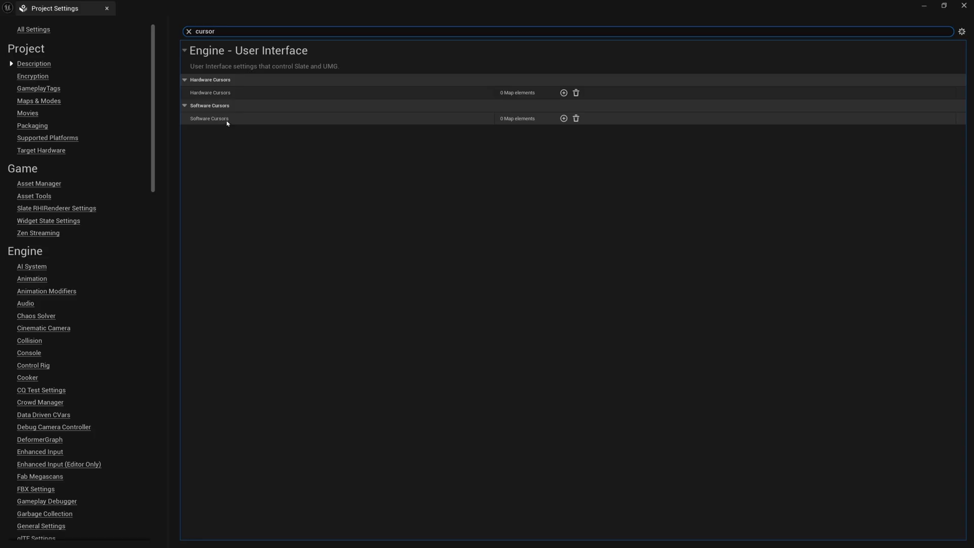
{"action": "left_click", "coordinate": [243, 94]}
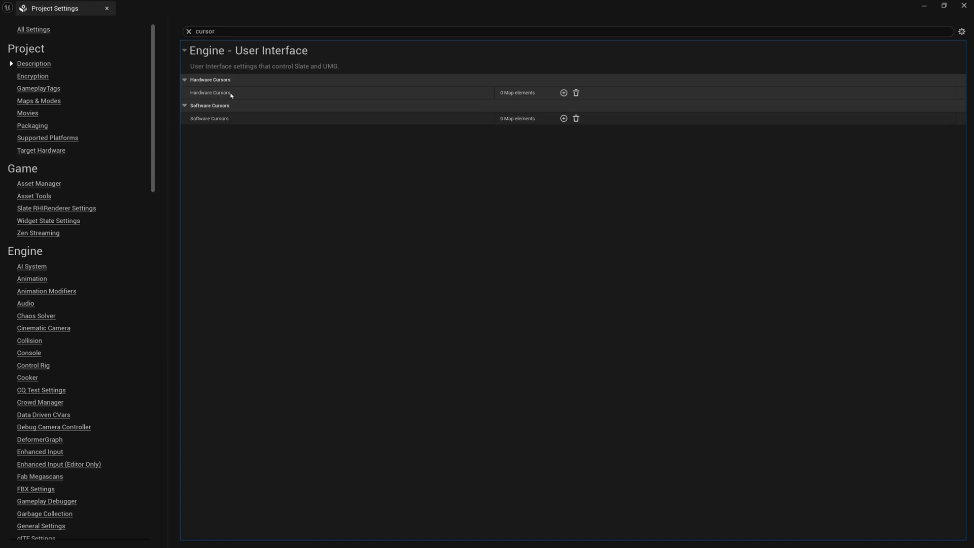
{"action": "left_click", "coordinate": [563, 93]}
- Choose Default as the cursor type for the new hardware cursor entry
{"action": "left_click", "coordinate": [408, 106]}
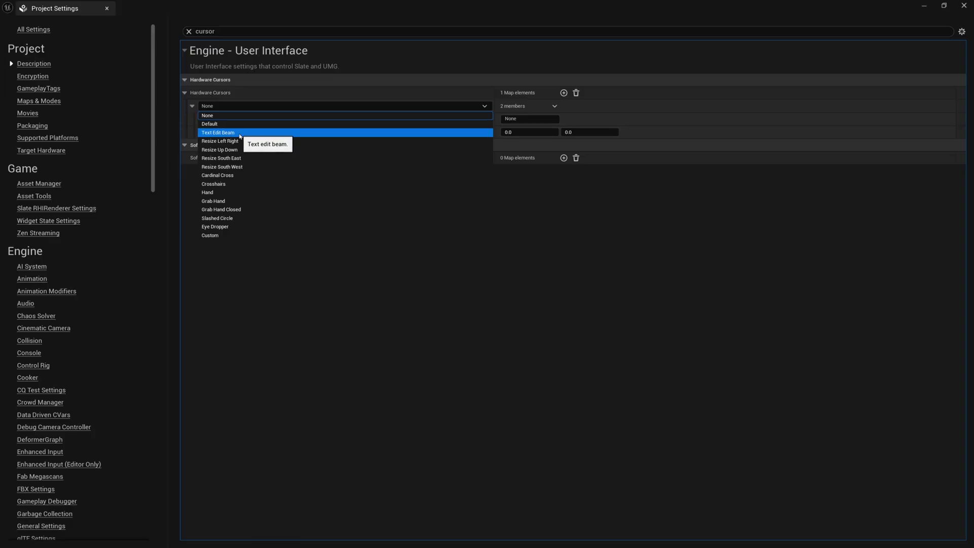
{"action": "left_click", "coordinate": [245, 106]}
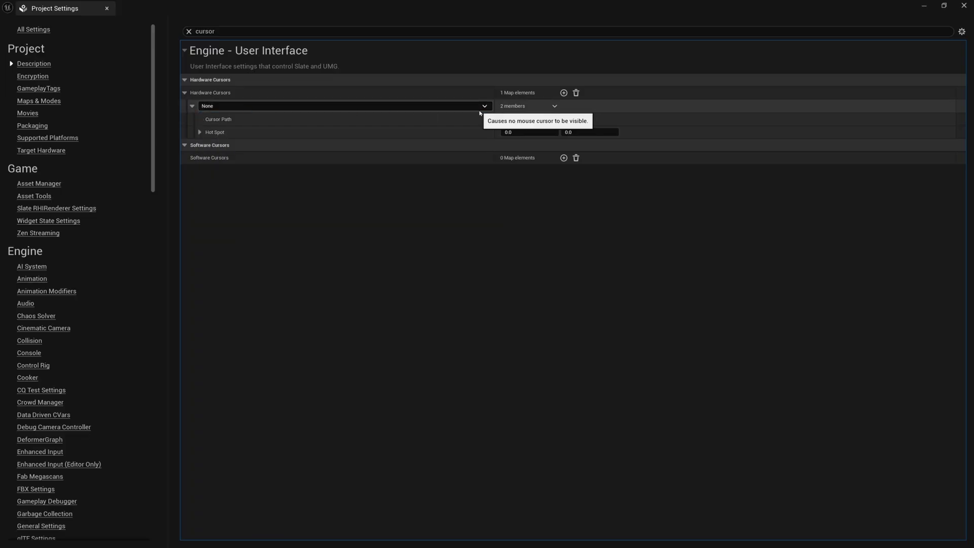
{"action": "left_click", "coordinate": [419, 106]}
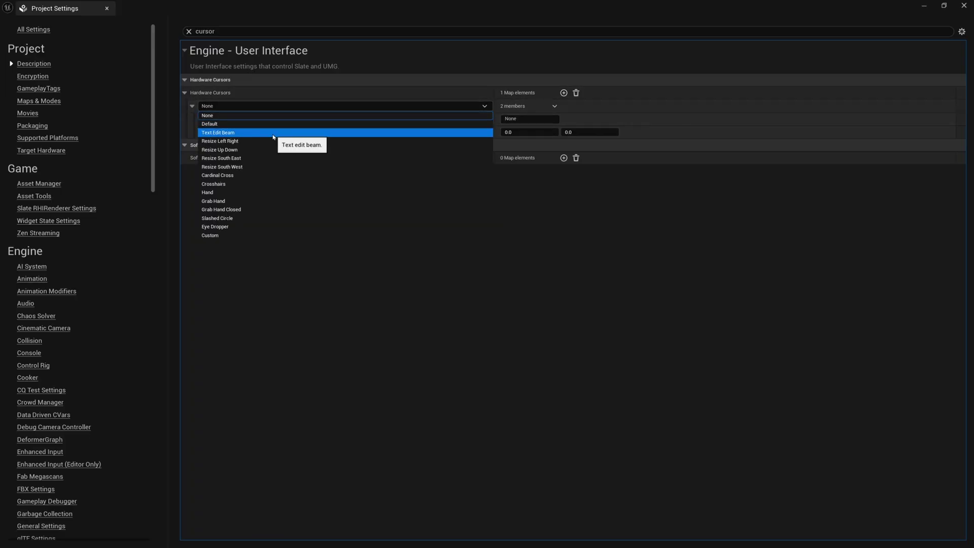
{"action": "left_click", "coordinate": [217, 124]}
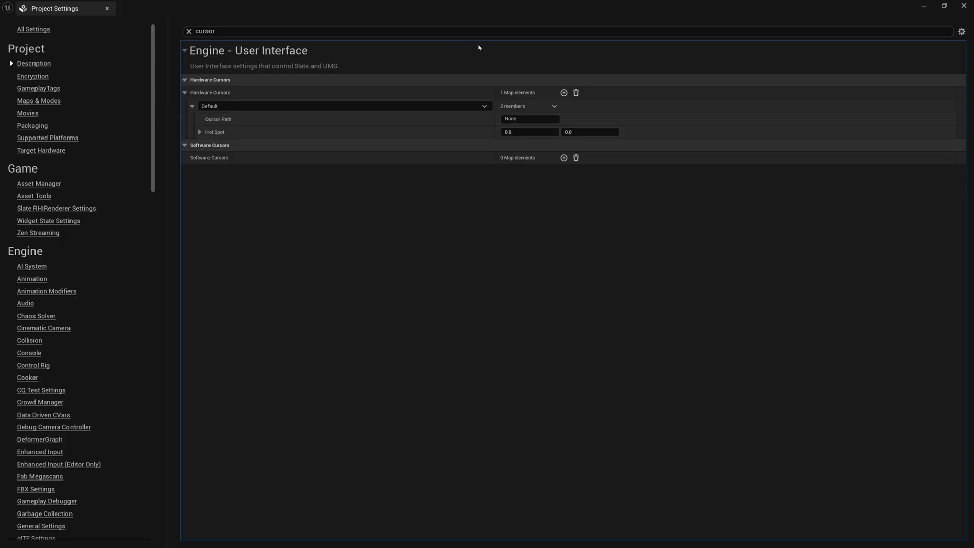
- Enter UI/Cursors/CursorDefault as the Default hardware cursor's Cursor Path
{"action": "double_click", "coordinate": [494, 11]}
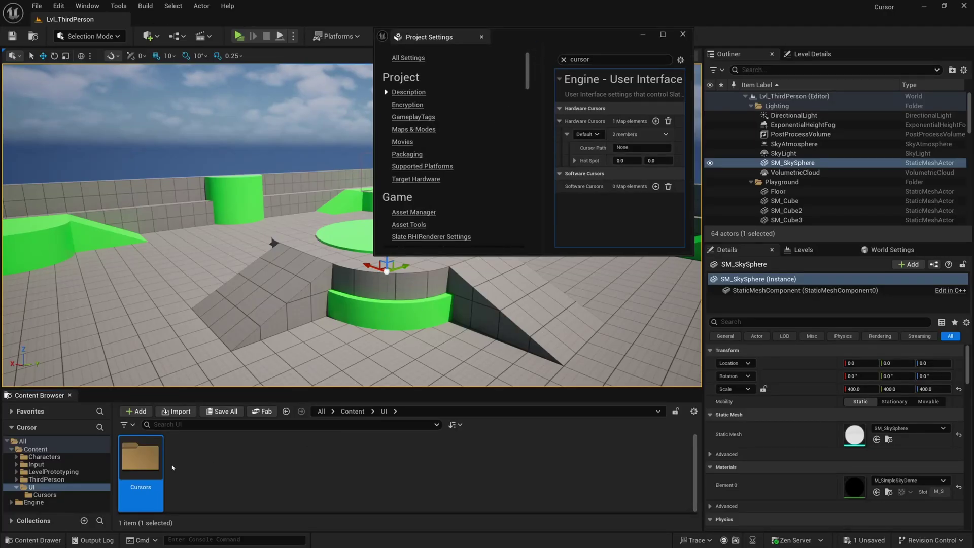
{"action": "double_click", "coordinate": [155, 459]}
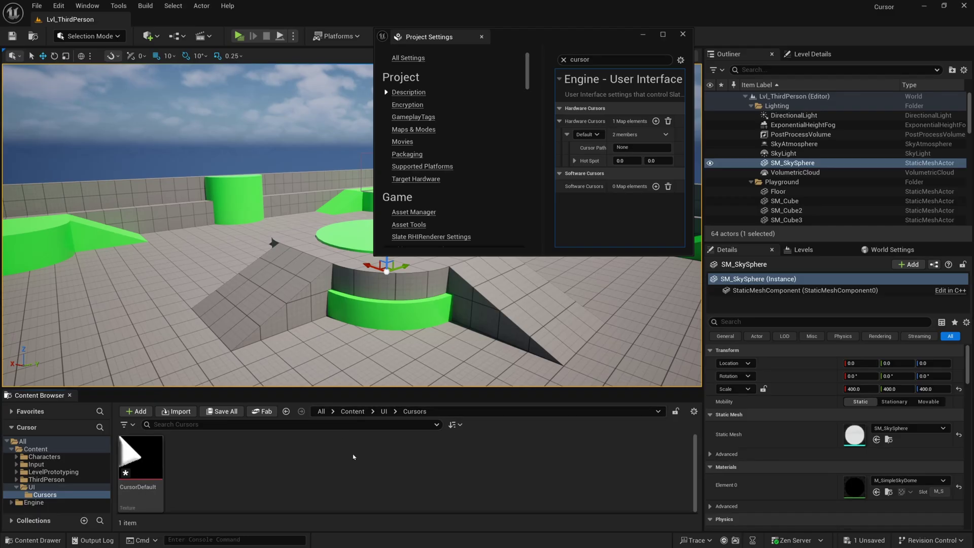
{"action": "left_click", "coordinate": [618, 148]}
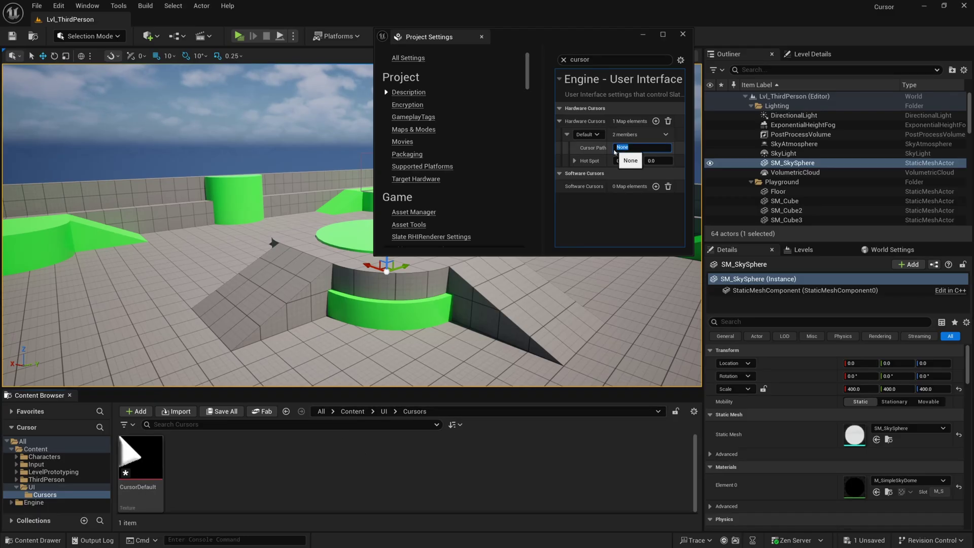
{"action": "type", "text": "UI/Cursors"}
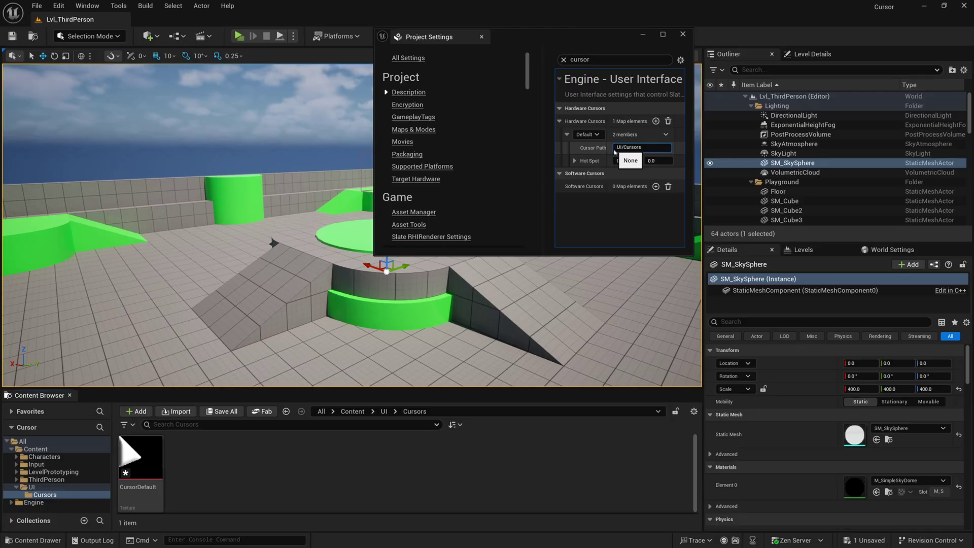
{"action": "type", "text": "/CursorD"}
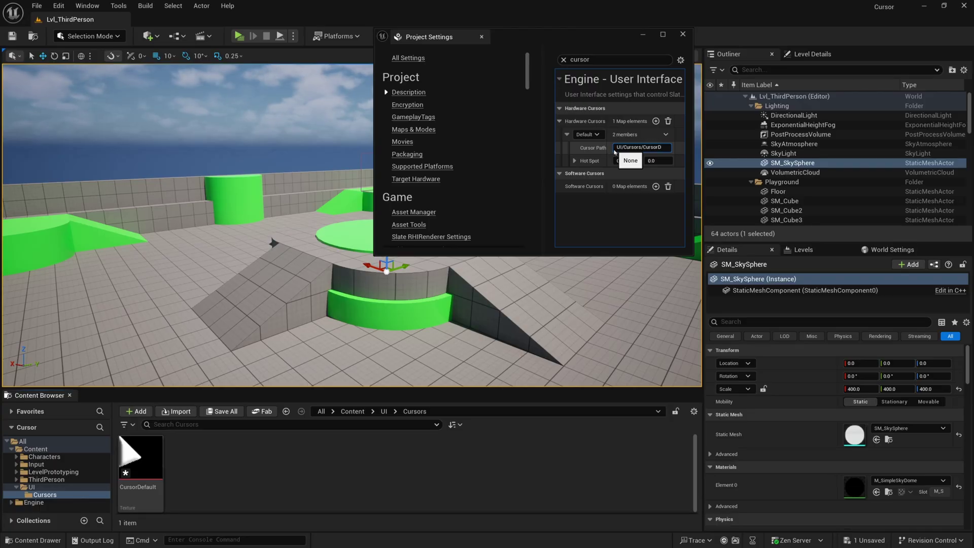
{"action": "type", "text": "efault"}
{"action": "double_click", "coordinate": [597, 41]}
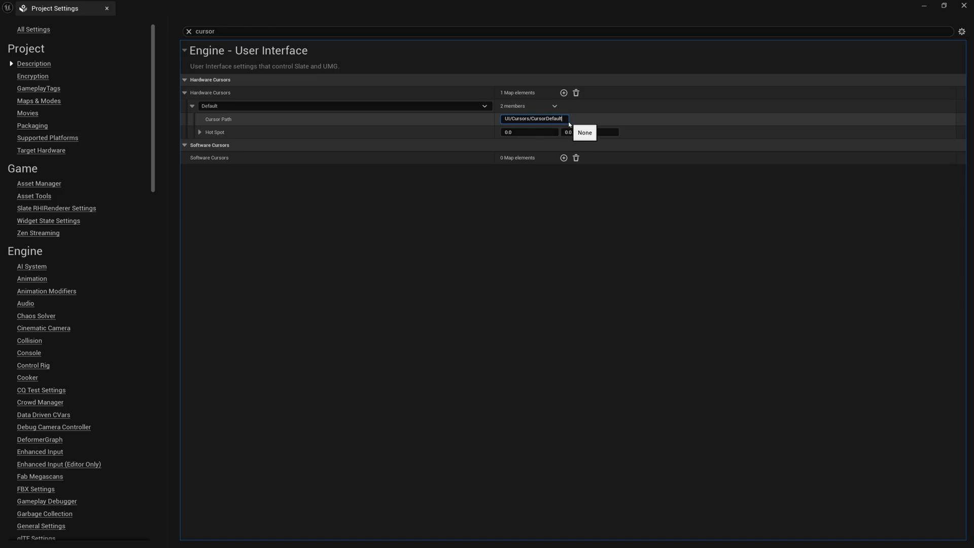
{"action": "key", "text": "Return"}
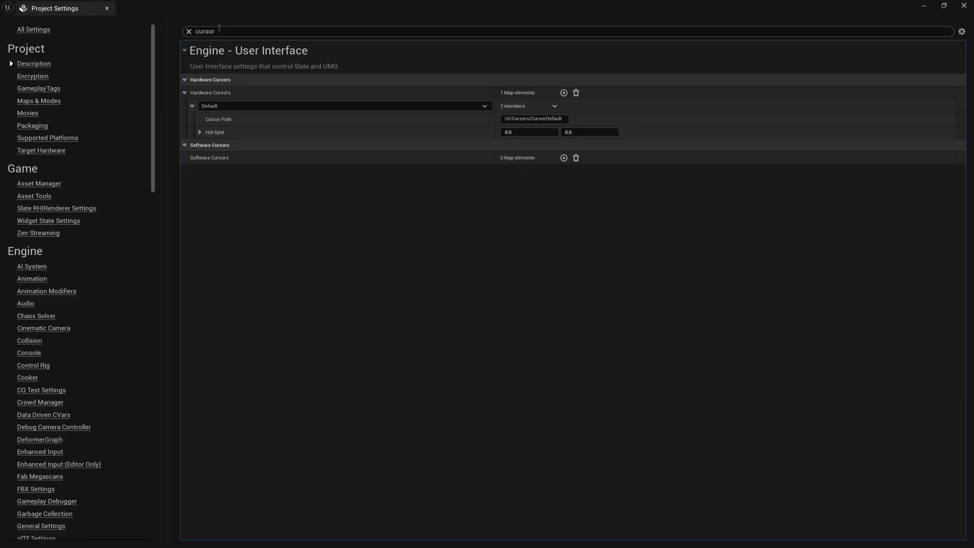
- Replace the 'cursor' search with 'additional non-asset' to show the Packaging directory lists
{"action": "left_click", "coordinate": [224, 32]}
{"action": "key", "text": "ctrl+a"}
{"action": "key", "text": "BackSpace"}
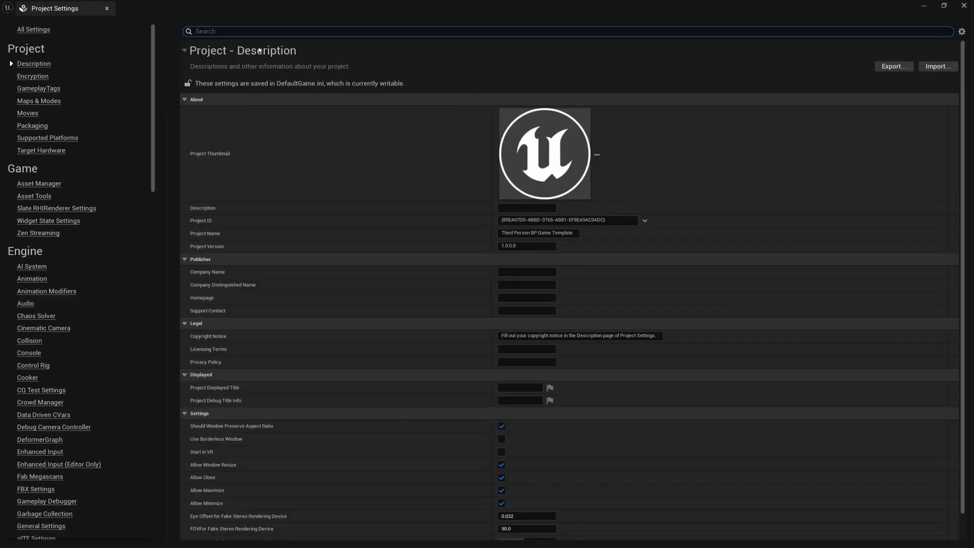
{"action": "type", "text": "addiotnal"}
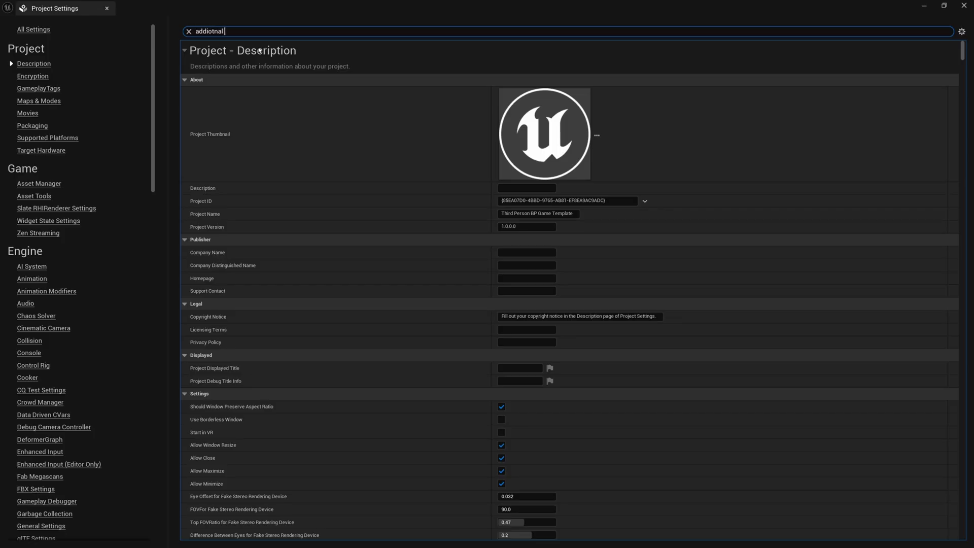
{"action": "type", "text": " non-asset"}
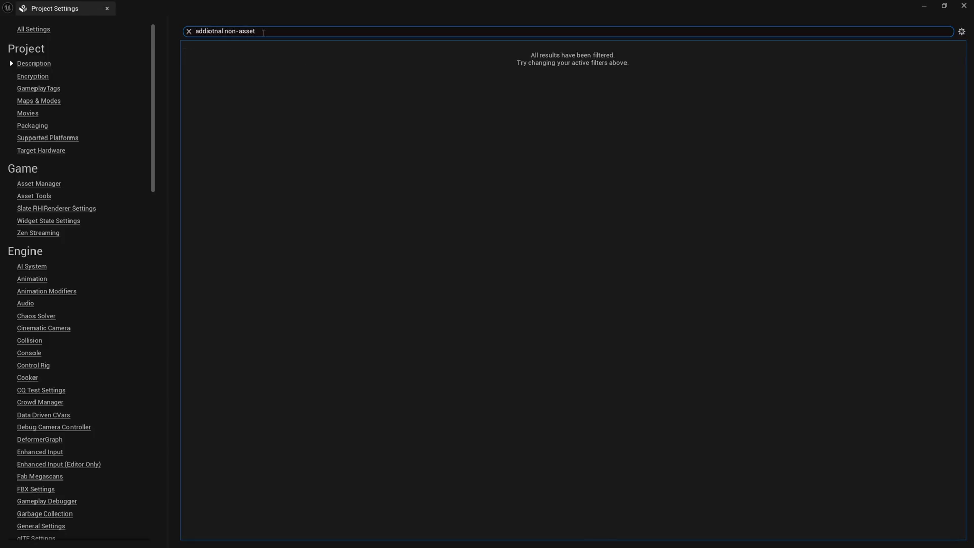
{"action": "key", "text": "Left"}
{"action": "key", "text": "Left"}
{"action": "key", "text": "Left"}
{"action": "key", "text": "Left"}
{"action": "key", "text": "Left"}
{"action": "key", "text": "Left"}
{"action": "key", "text": "Left"}
{"action": "key", "text": "Left"}
{"action": "key", "text": "Left"}
{"action": "key", "text": "Left"}
{"action": "key", "text": "Left"}
{"action": "key", "text": "Left"}
{"action": "key", "text": "Left"}
{"action": "key", "text": "BackSpace"}
{"action": "key", "text": "BackSpace"}
{"action": "type", "text": "tio"}
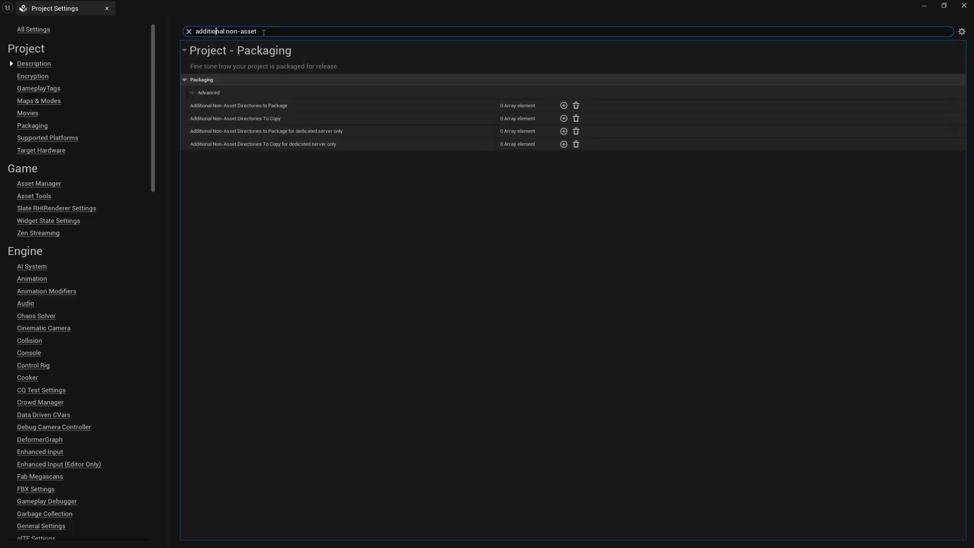
{"action": "left_click", "coordinate": [258, 32]}
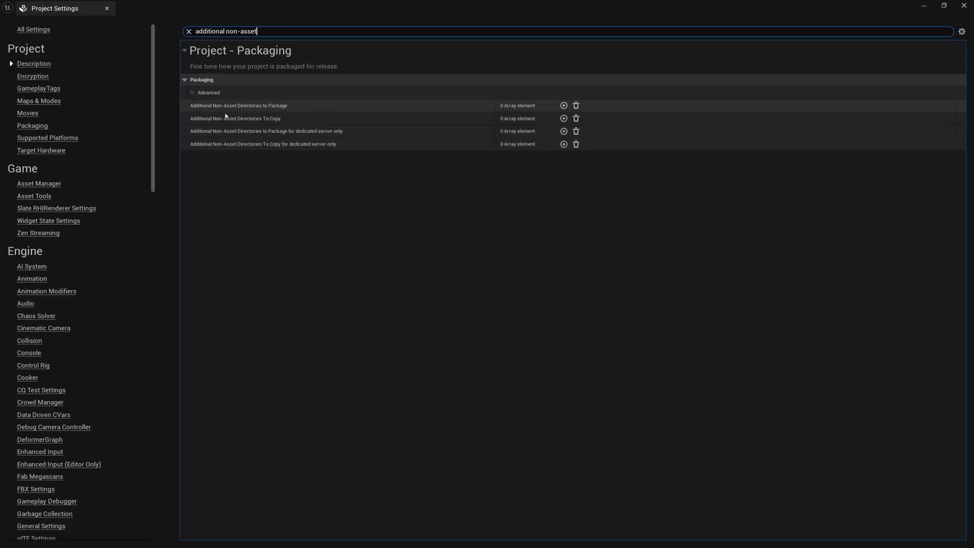
{"action": "mouse_move", "coordinate": [221, 110]}
- Add Content/UI/Cursors as an entry in Additional Non-Asset Directories to Package
{"action": "left_click", "coordinate": [564, 105]}
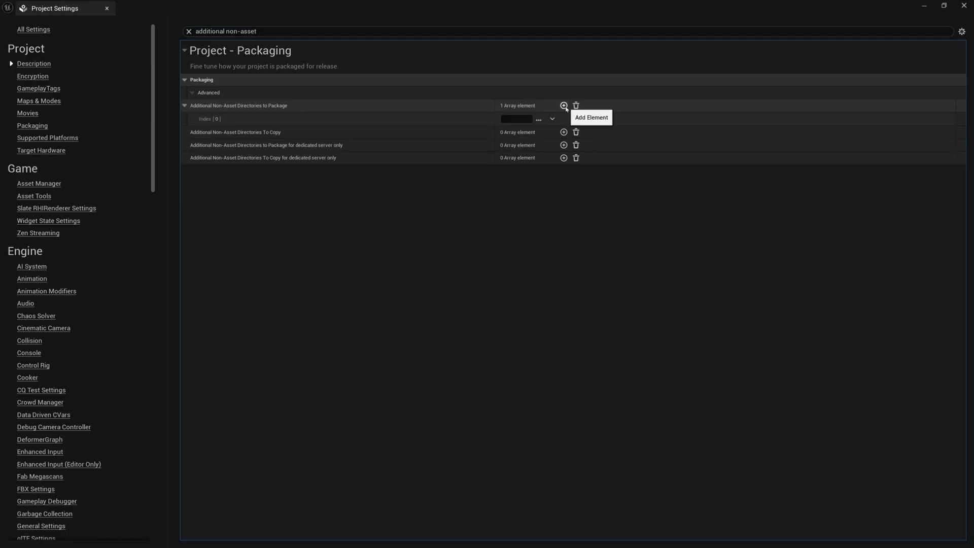
{"action": "left_click", "coordinate": [538, 120]}
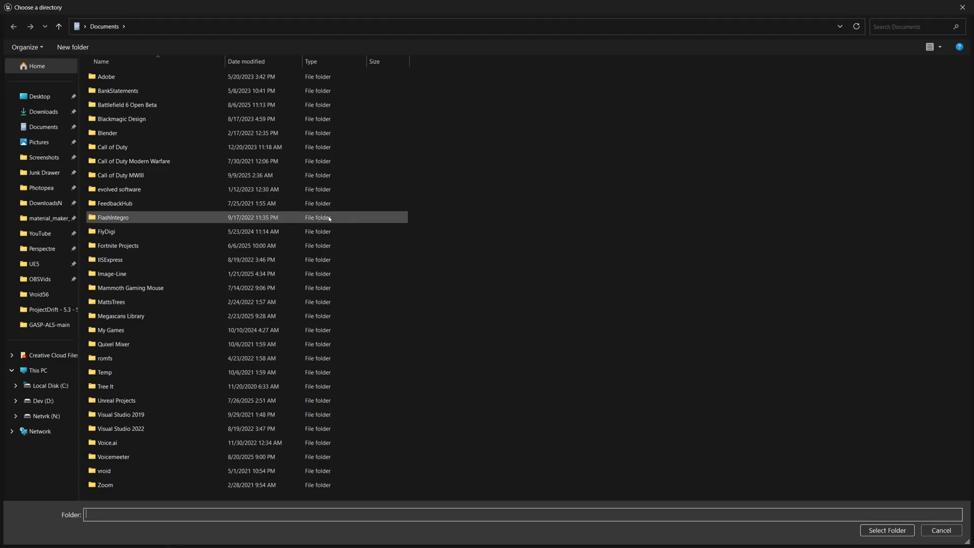
{"action": "left_click", "coordinate": [41, 264]}
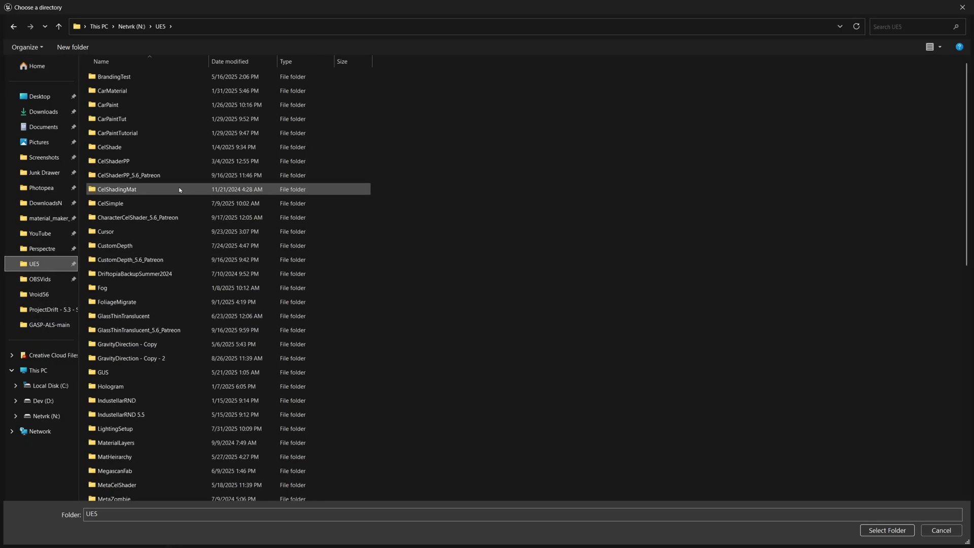
{"action": "double_click", "coordinate": [178, 231]}
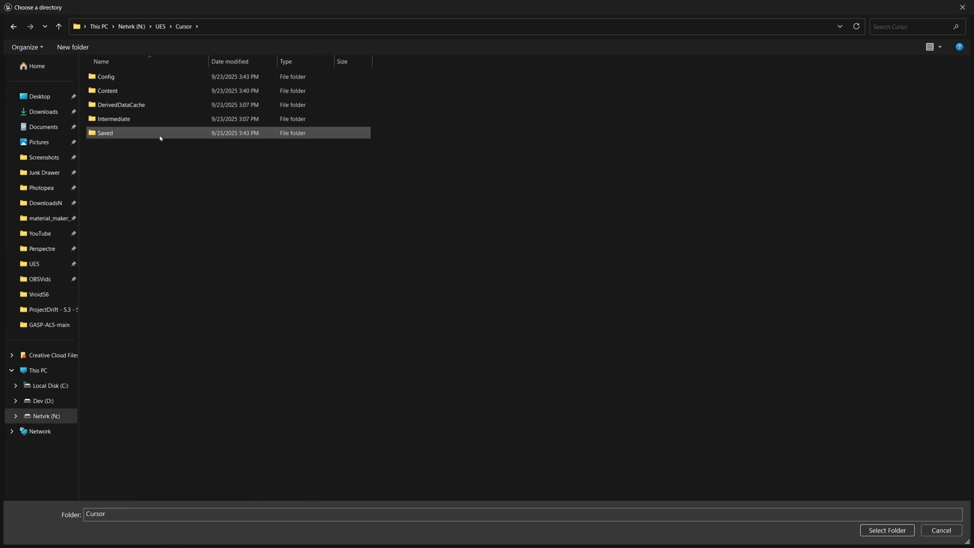
{"action": "double_click", "coordinate": [120, 91]}
{"action": "double_click", "coordinate": [104, 190]}
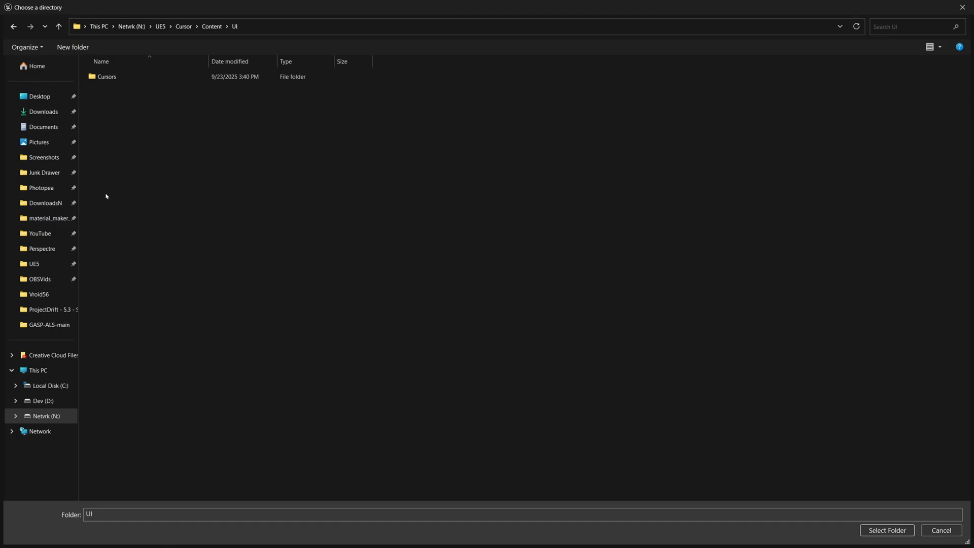
{"action": "double_click", "coordinate": [132, 76]}
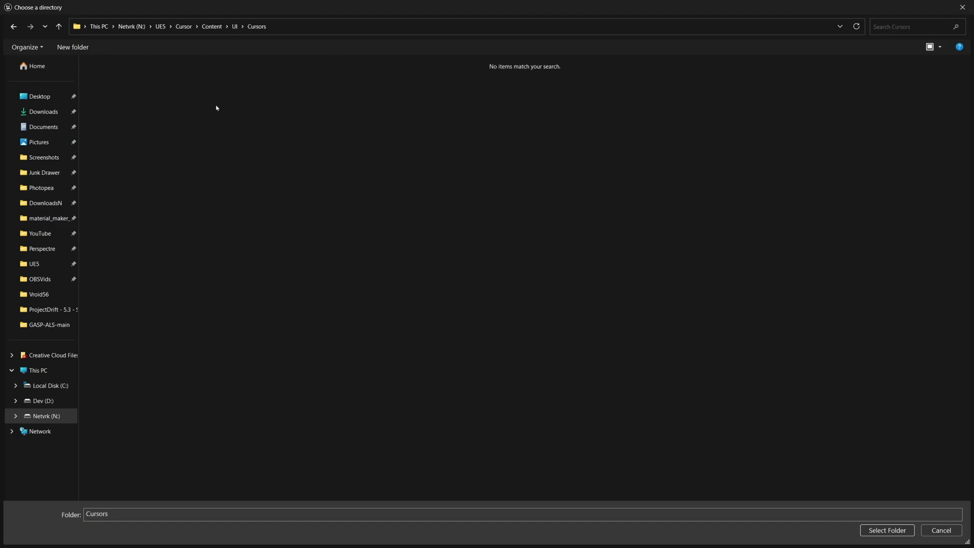
{"action": "left_click", "coordinate": [886, 532]}
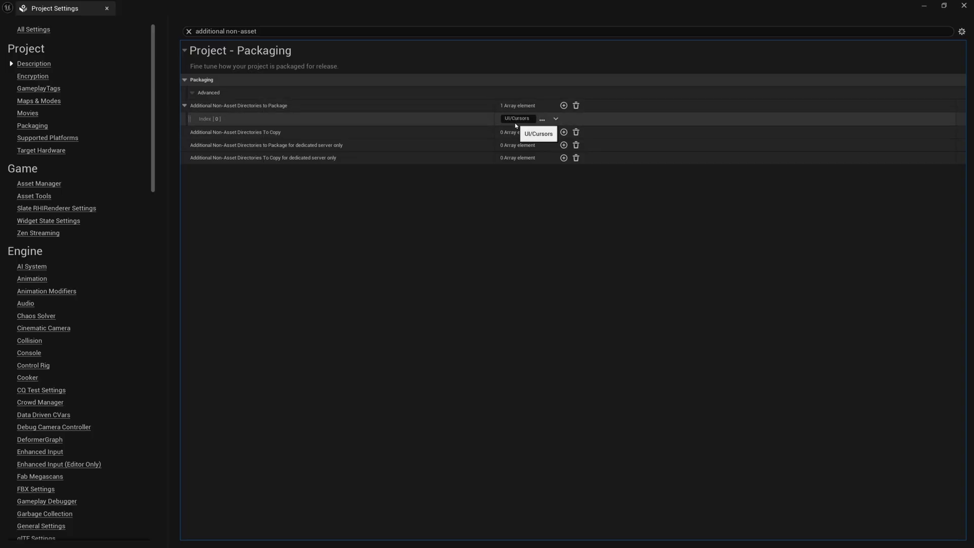
- Close Project Settings, launch the level as a Standalone Game, and swing the camera
{"action": "left_click", "coordinate": [963, 6]}
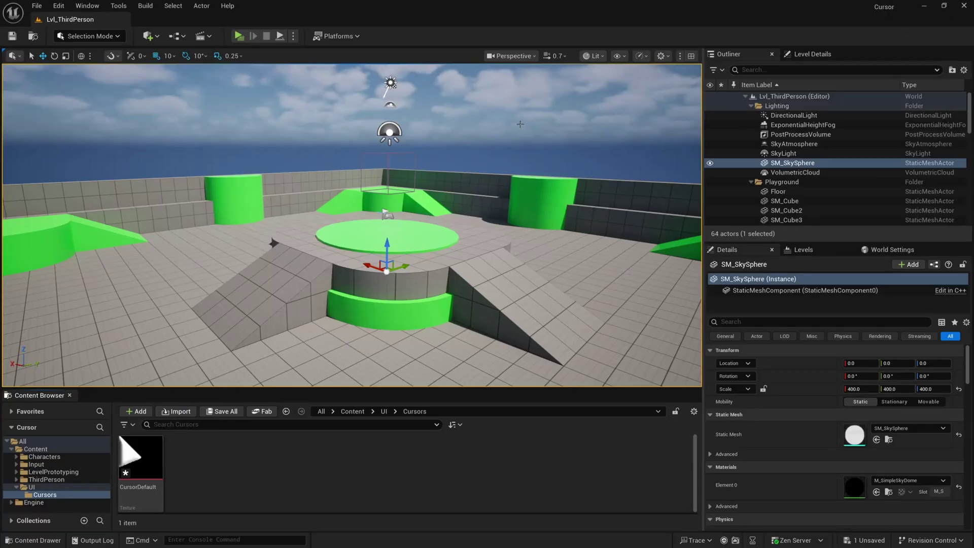
{"action": "right_click_drag", "start_coordinate": [416, 102], "coordinate": [376, 102]}
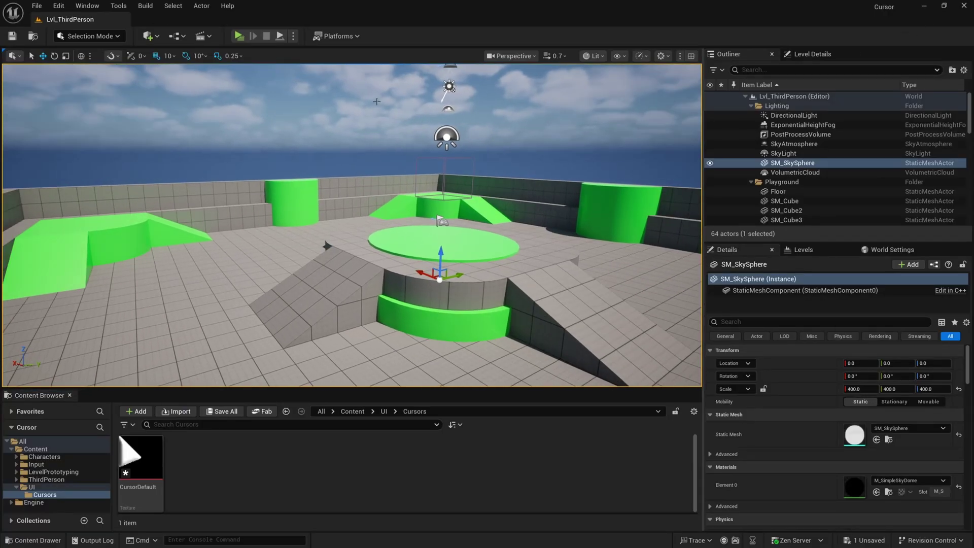
{"action": "left_click", "coordinate": [293, 36]}
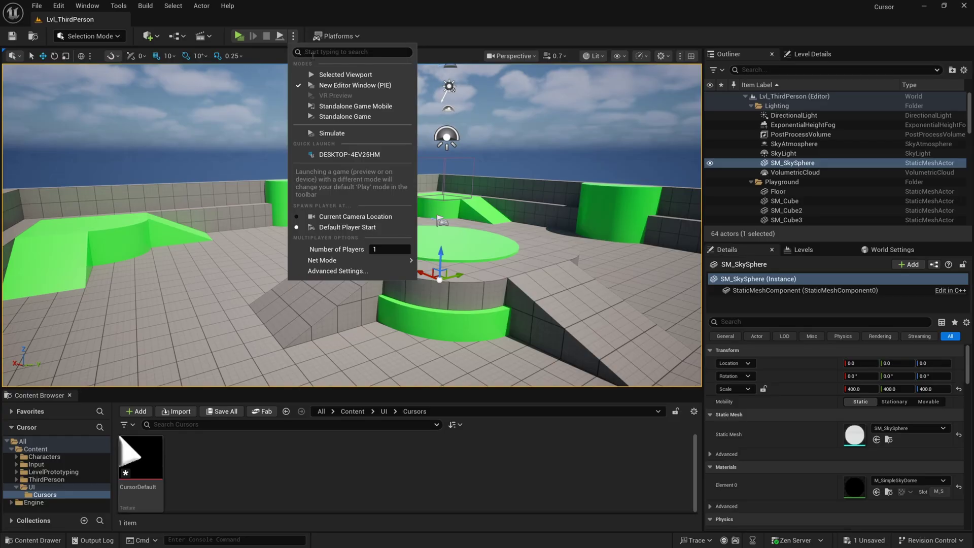
{"action": "left_click", "coordinate": [331, 88]}
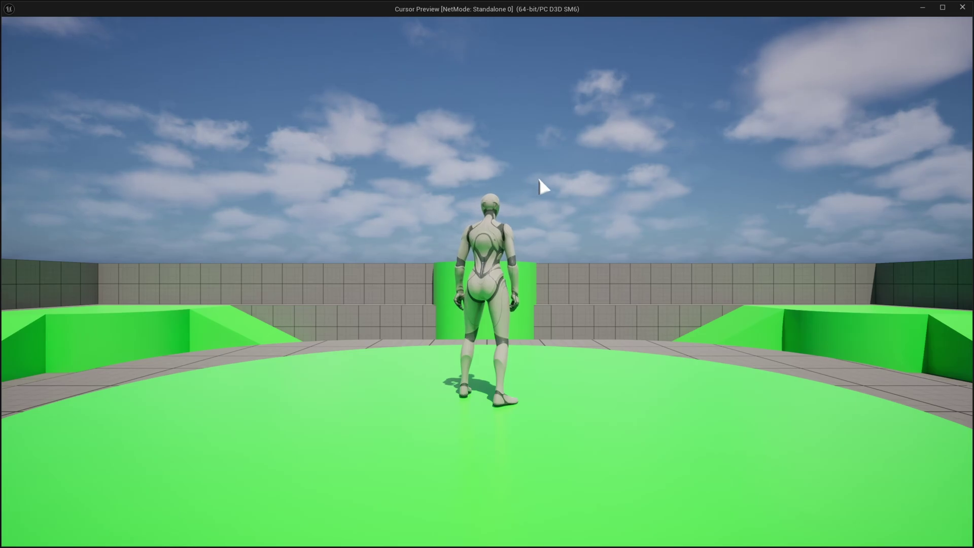
{"action": "key", "text": "s"}
{"action": "right_click_drag", "start_coordinate": [543, 189], "coordinate": [567, 219]}
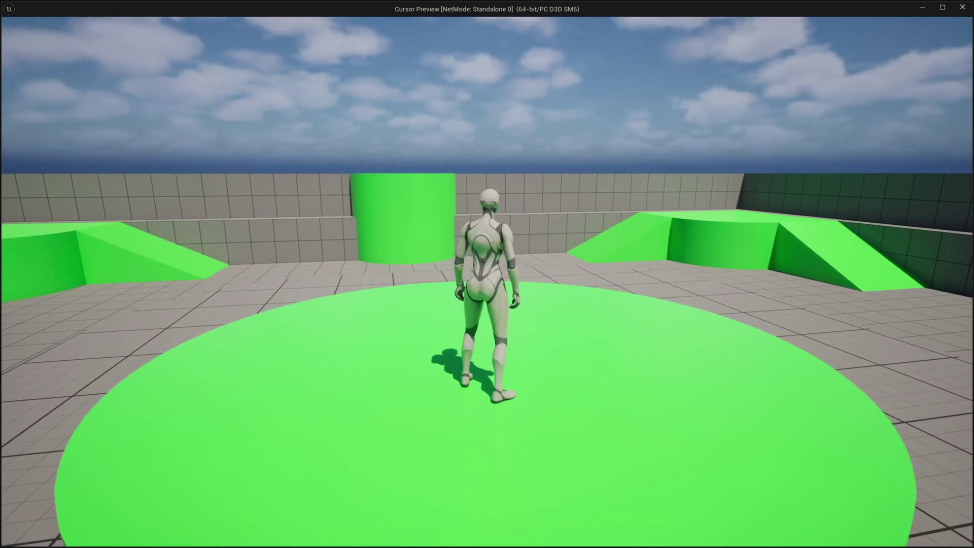